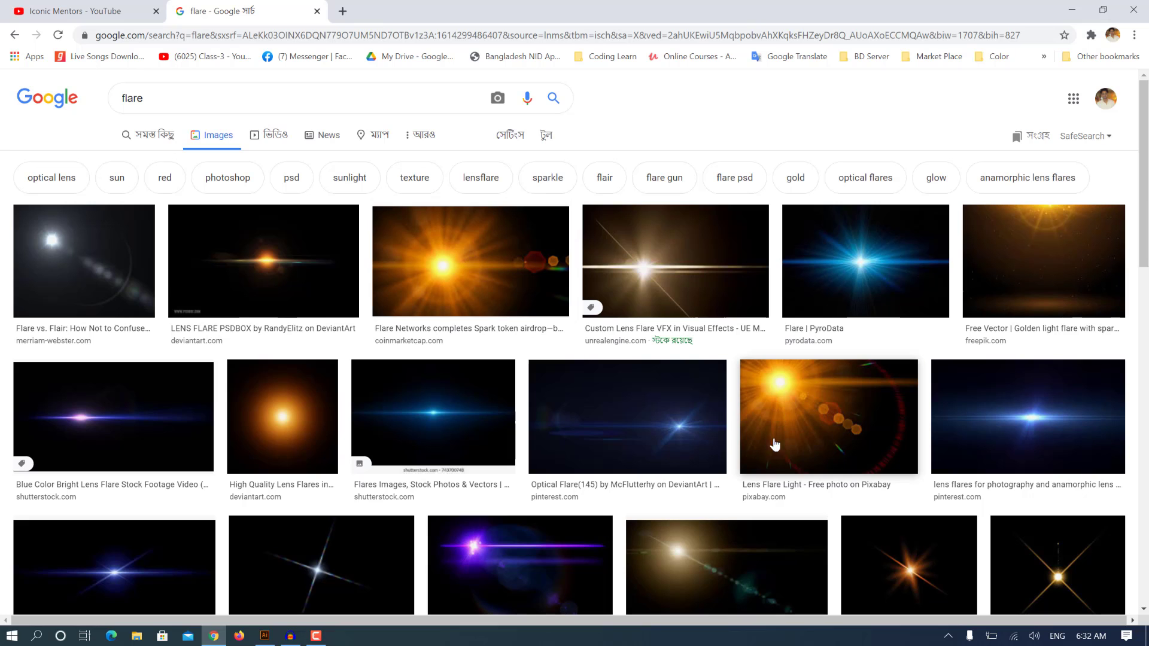
# Browse the Google image results for flare to examine different lens flare examples.
pyautogui.scroll(-5, 787, 397)
pyautogui.scroll(-7, 787, 396)
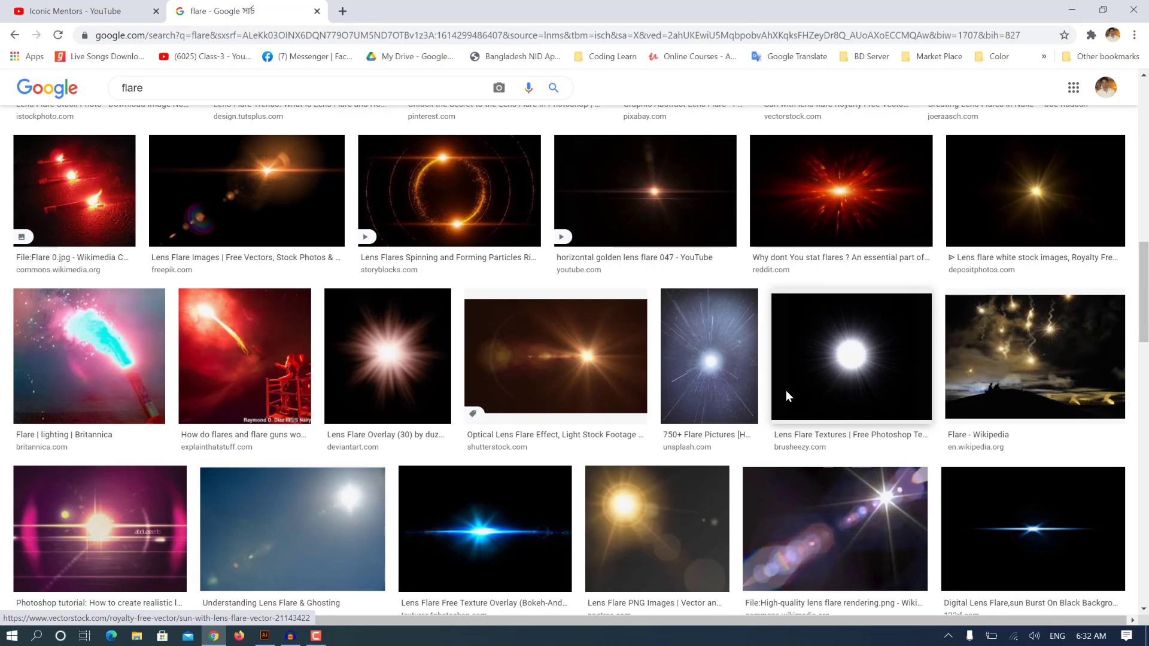
pyautogui.scroll(-6, 628, 390)
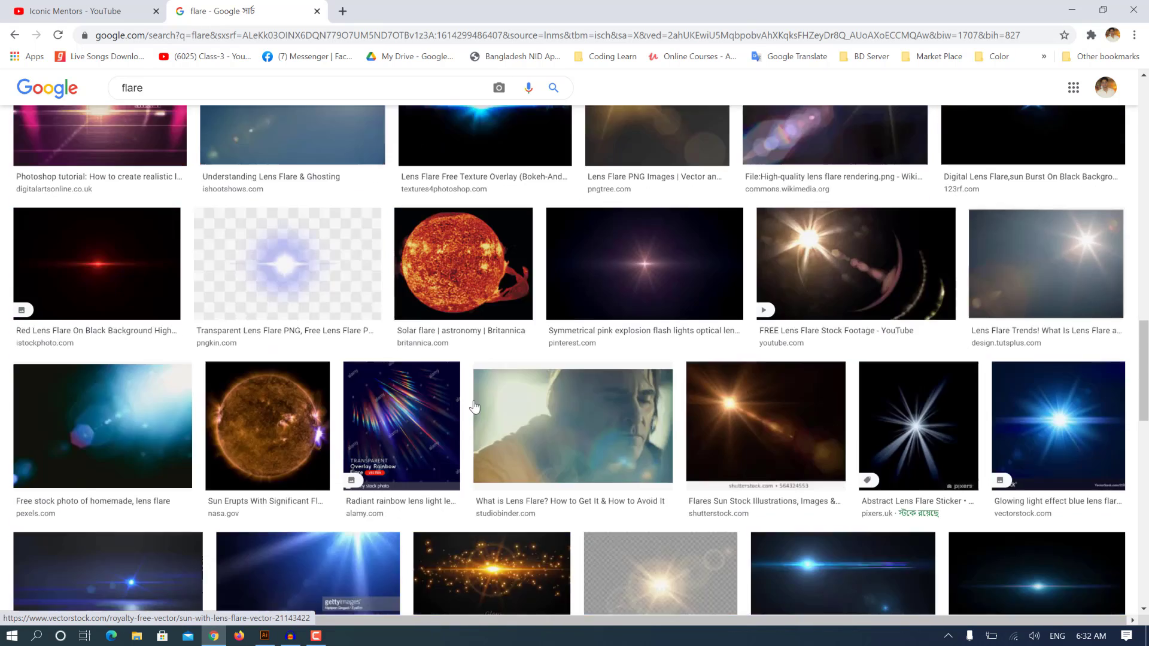
pyautogui.scroll(-7, 475, 402)
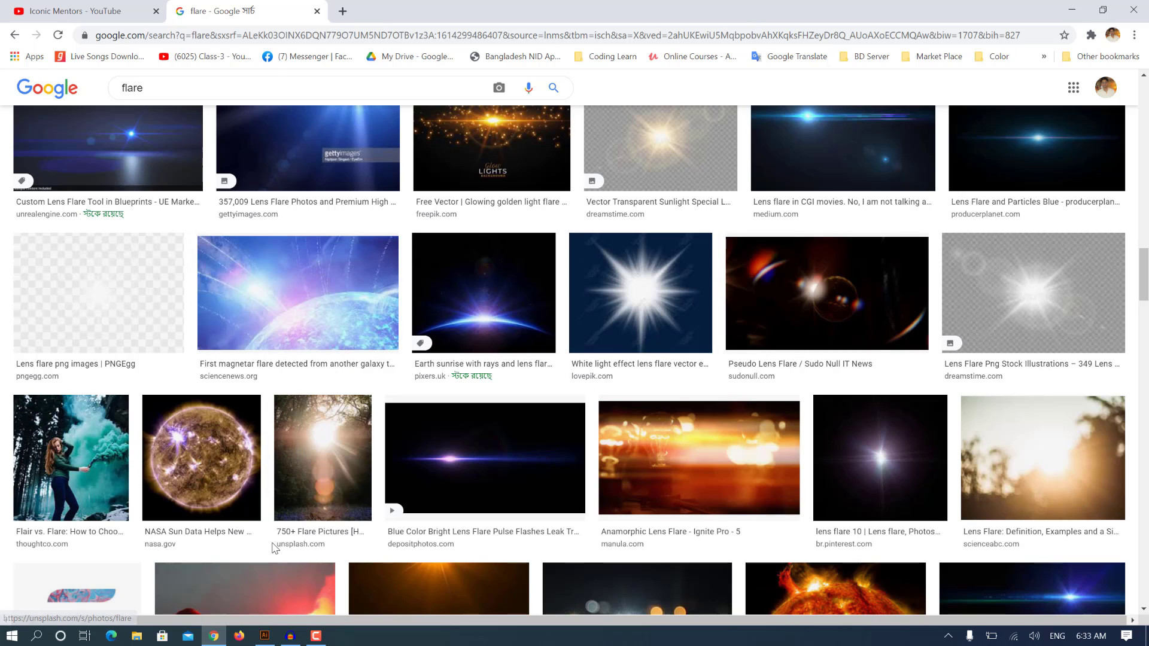
# Switch to Illustrator and draw a rectangle about 956 by 560 pt covering the artboard, filled with the periwinkle swatch (838BC5).
pyautogui.click(268, 639)
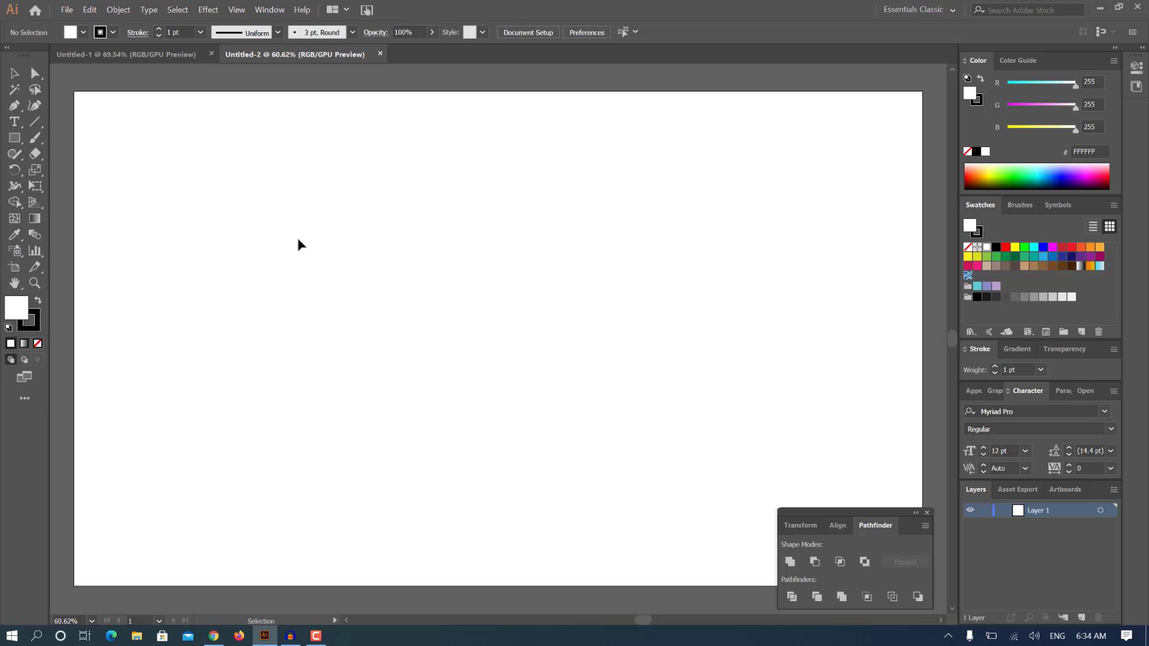
pyautogui.click(16, 138)
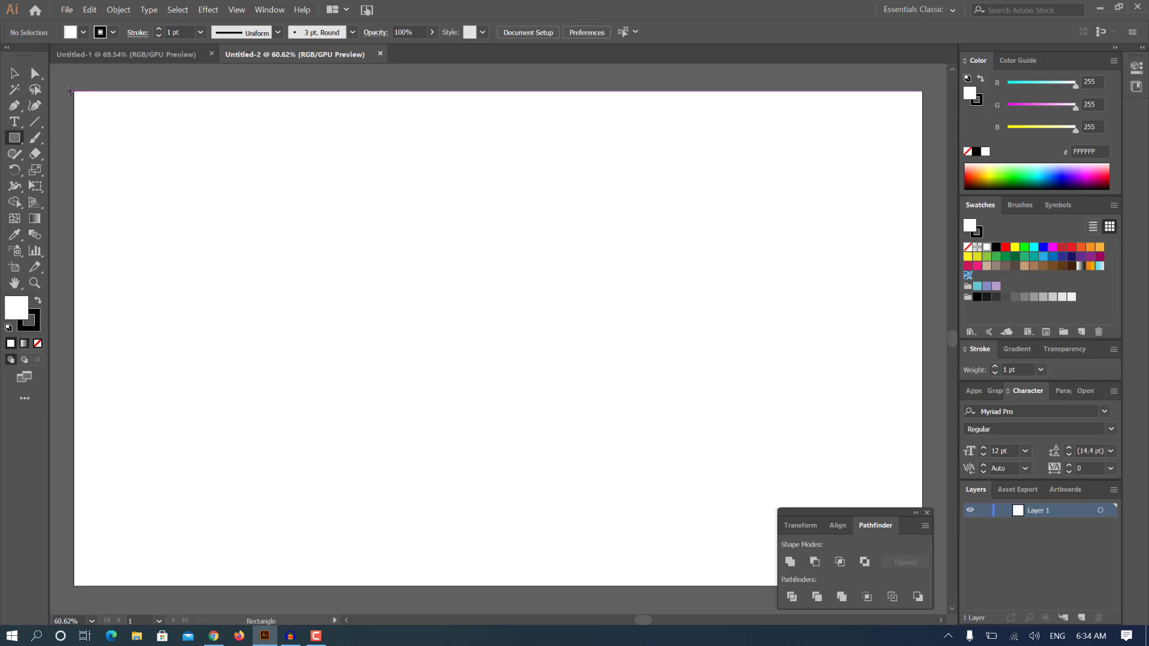
pyautogui.moveTo(85, 104); pyautogui.dragTo(921, 586)
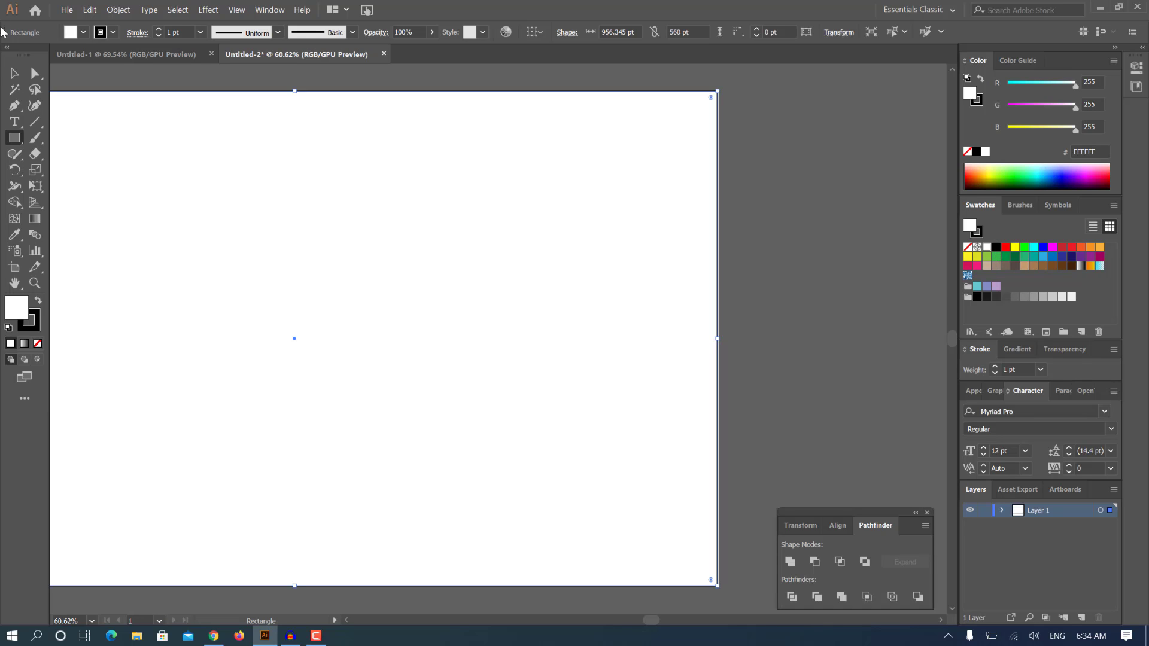
pyautogui.click(83, 32)
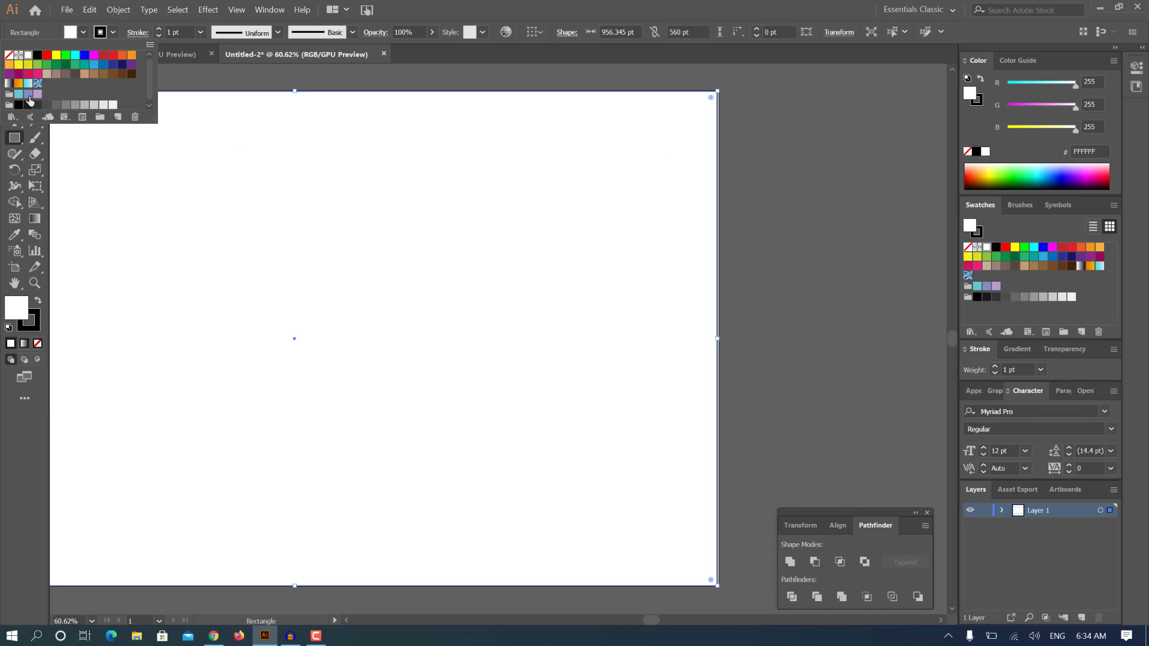
pyautogui.click(28, 94)
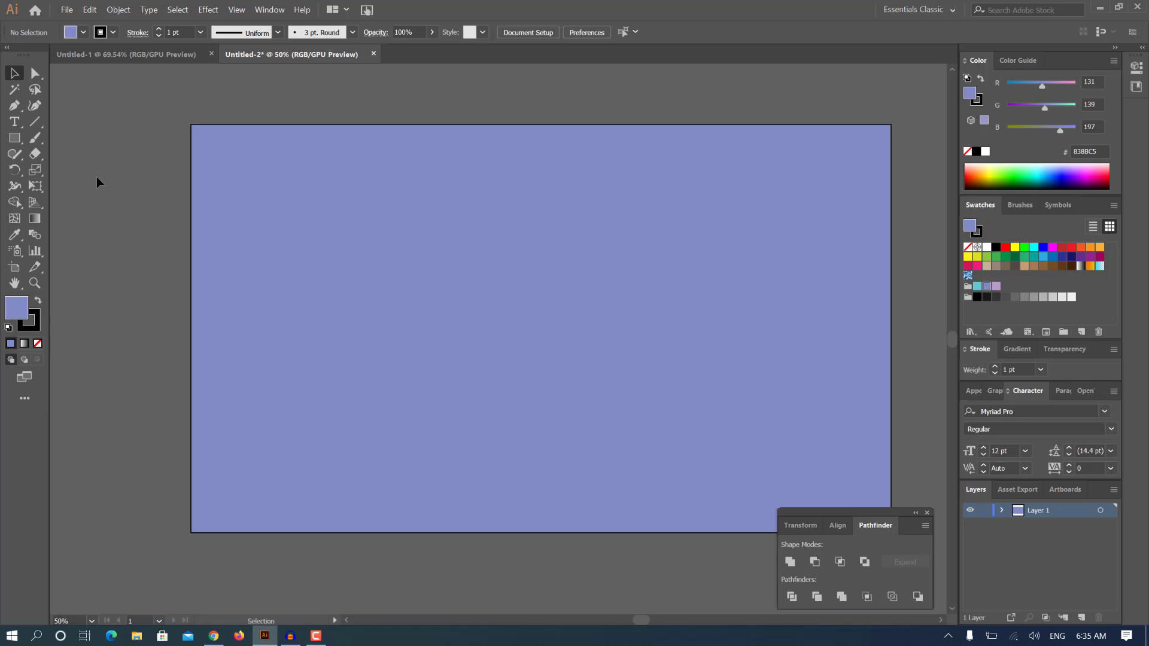
# Draw a flare about 158 pt wide in the upper-left part of the rectangle with the Flare Tool and deselect it.
pyautogui.click(18, 144)
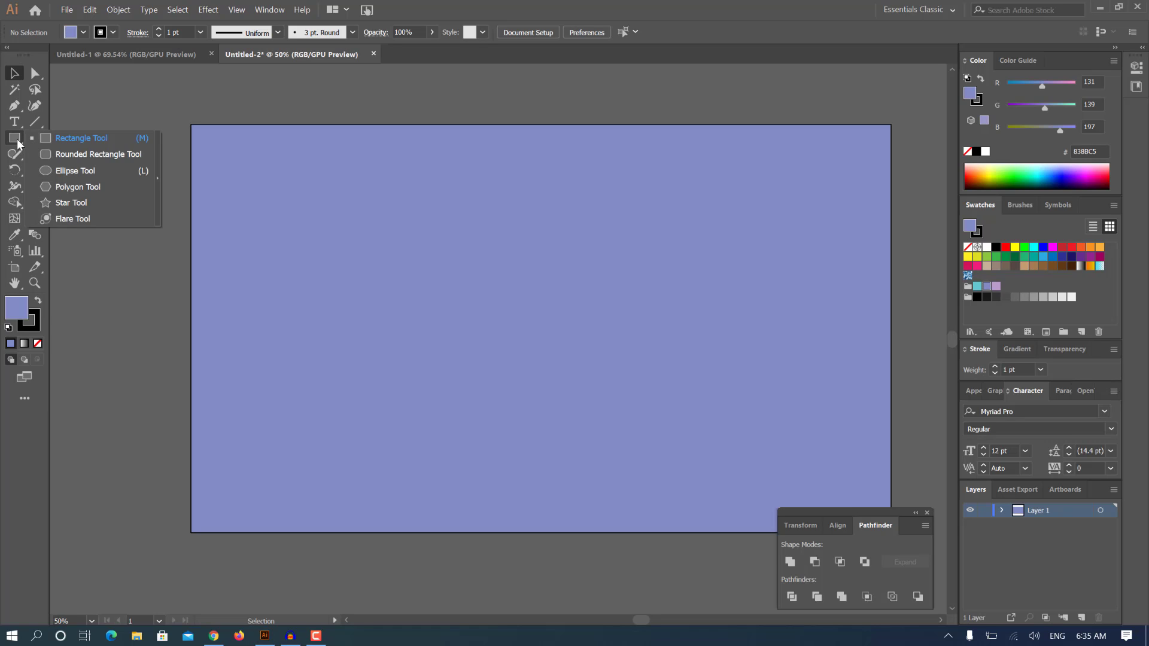
pyautogui.click(76, 220)
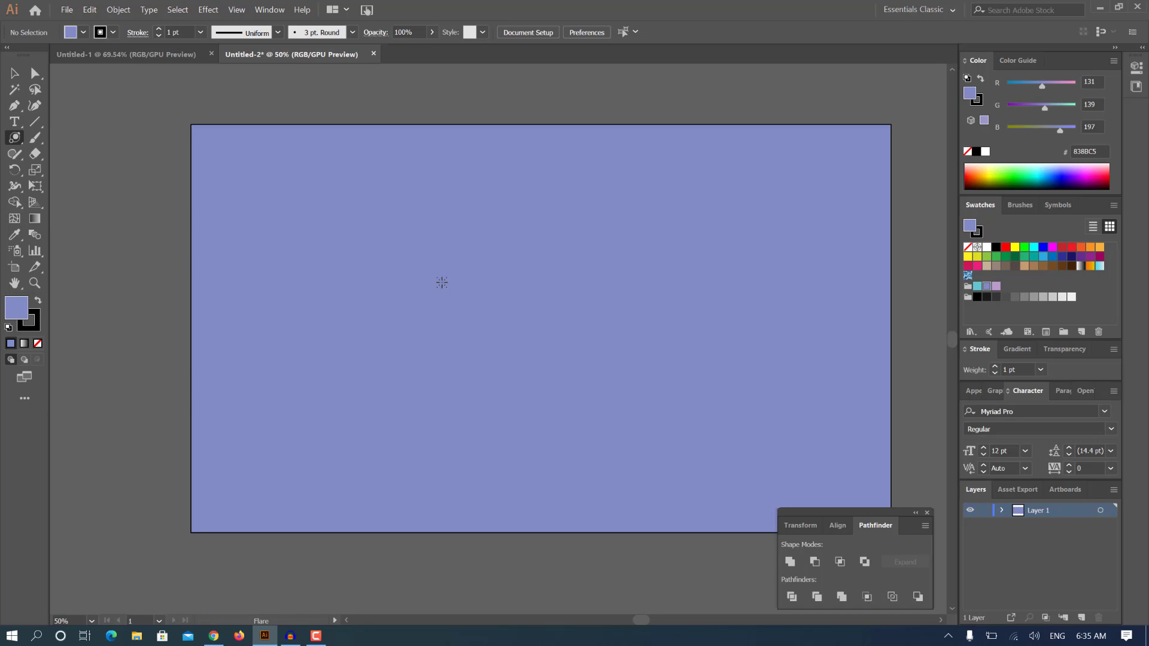
pyautogui.moveTo(442, 282); pyautogui.dragTo(491, 293)
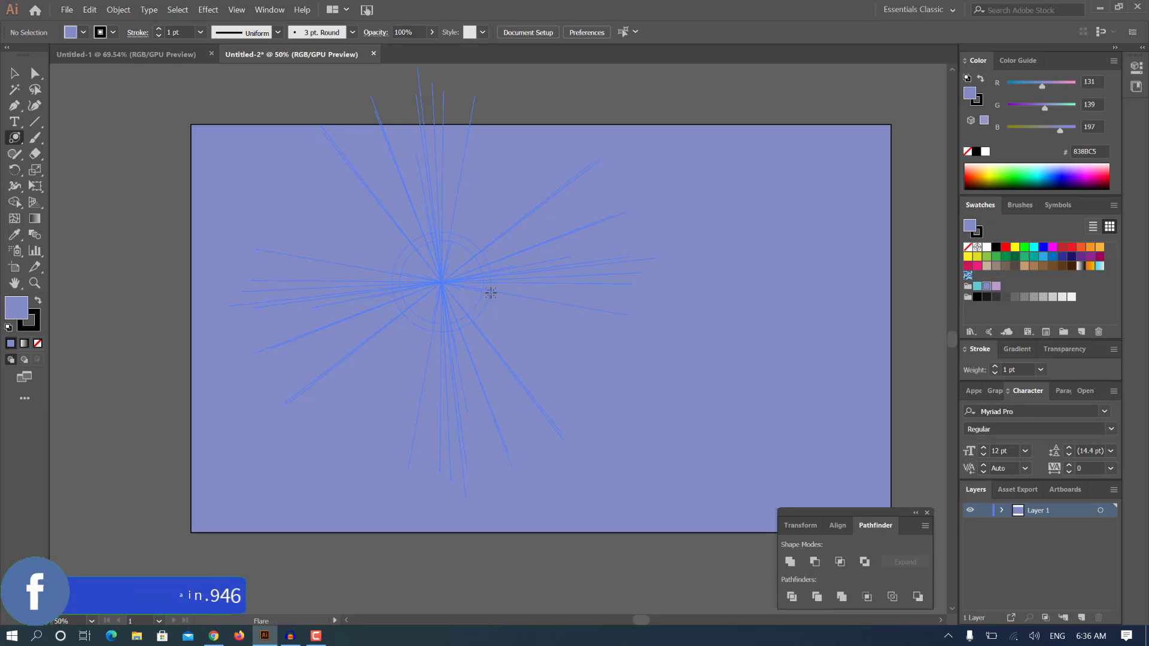
pyautogui.moveTo(490, 293)
pyautogui.mouseDown()
pyautogui.moveTo(473, 258)
pyautogui.moveTo(485, 272)
pyautogui.moveTo(455, 275)
pyautogui.moveTo(497, 312)
pyautogui.mouseUp()
pyautogui.click(14, 73)
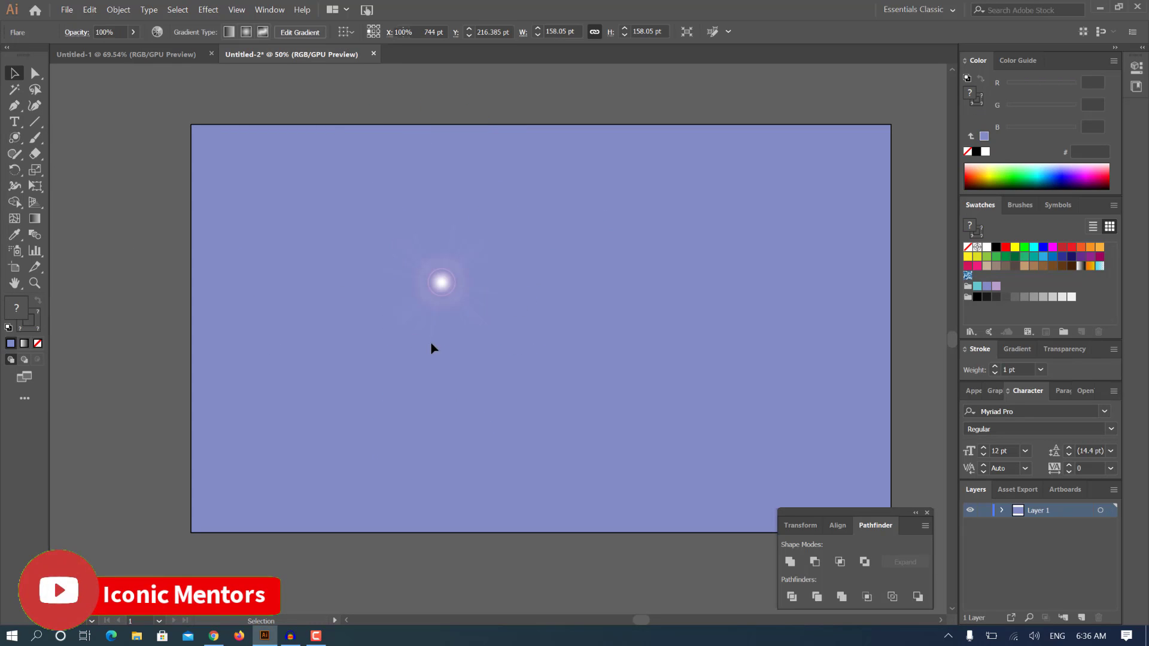
pyautogui.click(621, 441)
# Open the Flare Tool Options for a second flare placed below and left of the first, keeping the dialog clear of the artboard.
pyautogui.hotkey('ctrl', '+')
pyautogui.hotkey('ctrl', '+')
pyautogui.hotkey('ctrl', '+')
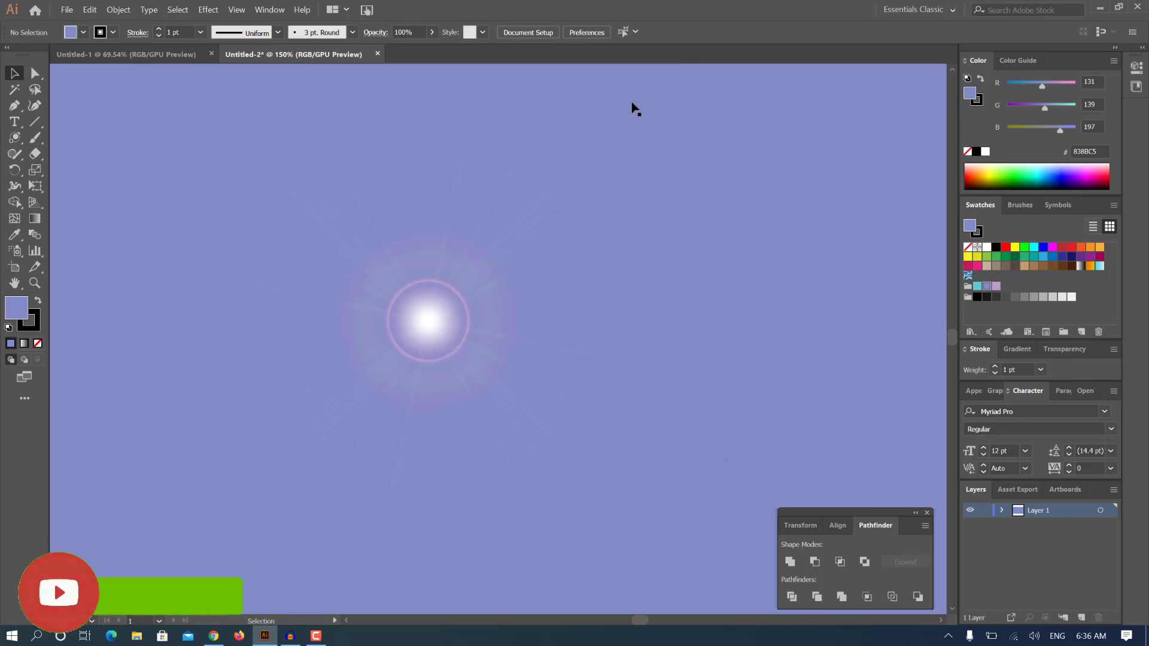
pyautogui.scroll(-2, 590, 195)
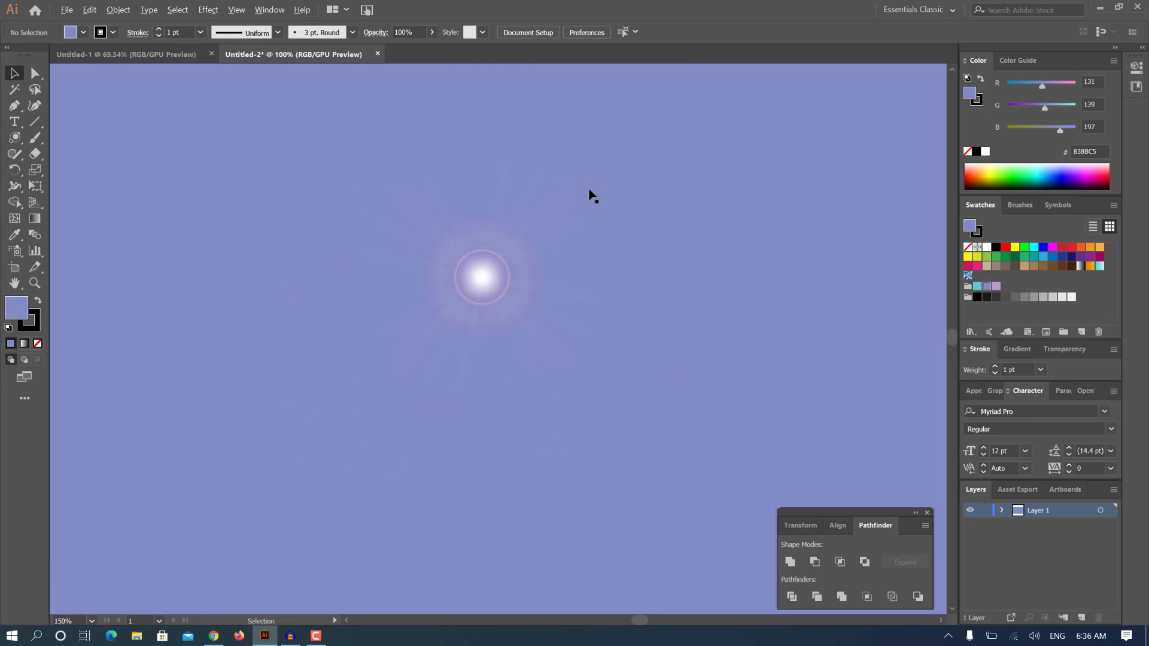
pyautogui.scroll(-2, 607, 254)
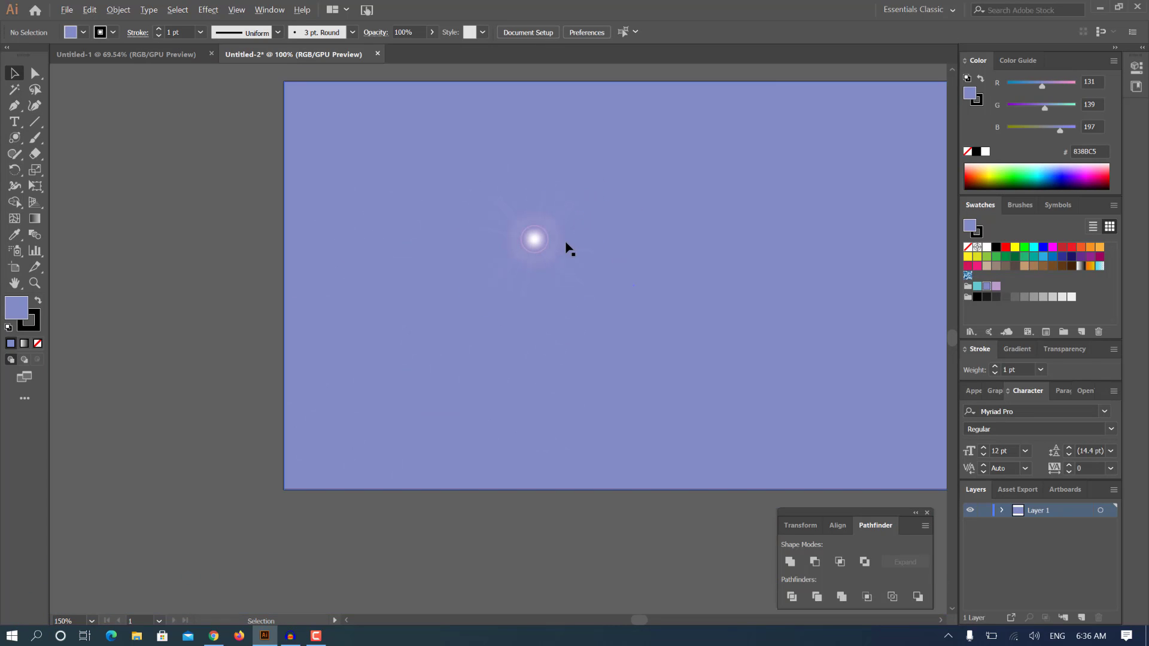
pyautogui.scroll(-1, 592, 243)
pyautogui.click(20, 139)
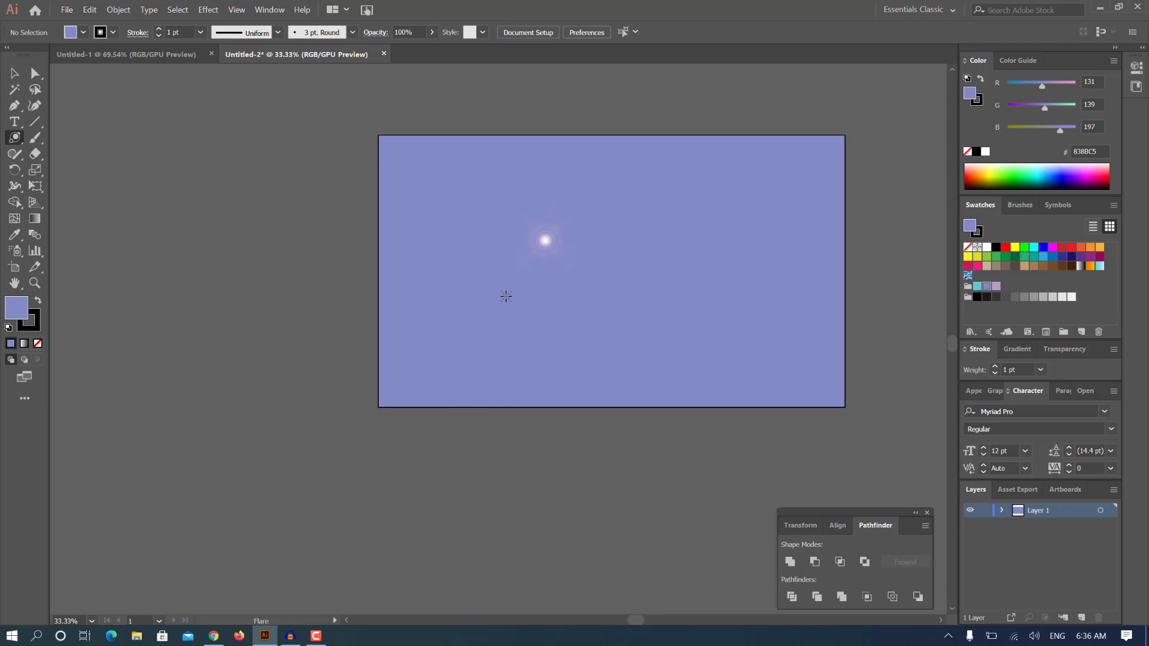
pyautogui.click(506, 297)
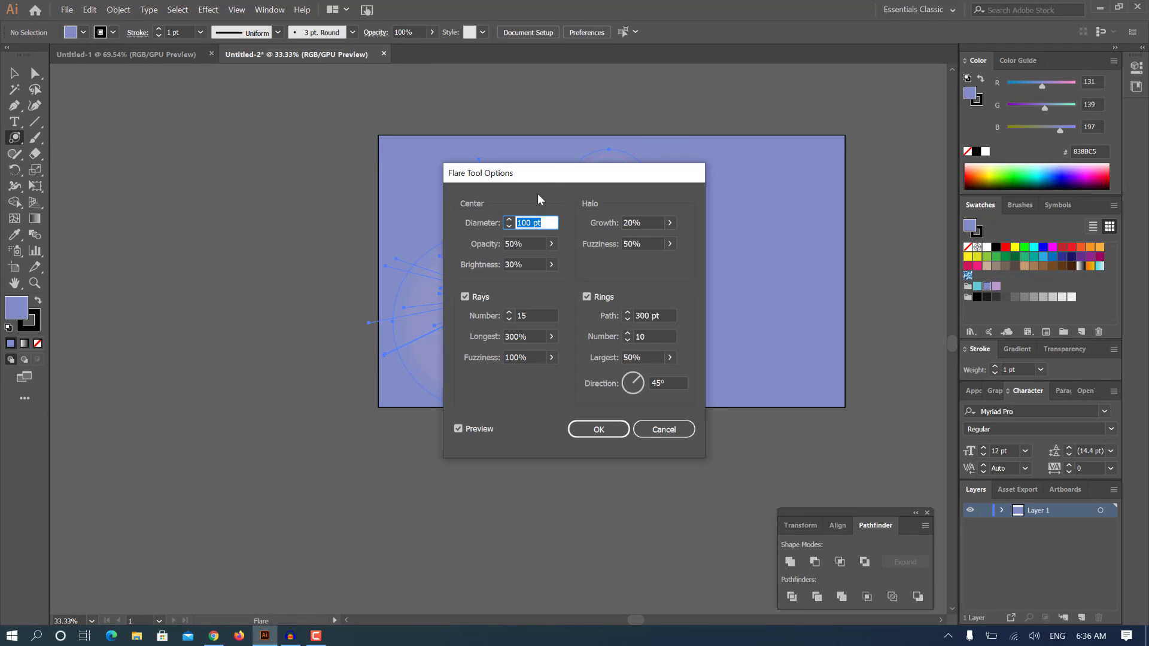
pyautogui.moveTo(550, 178); pyautogui.dragTo(194, 148)
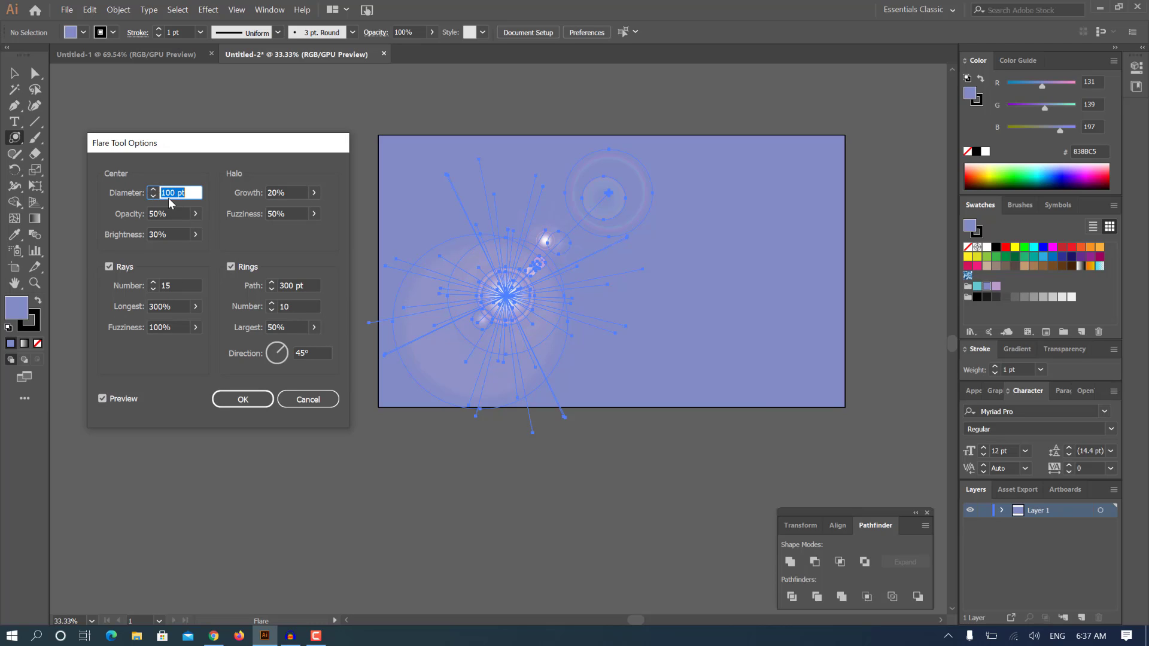
# Set the center diameter of the new flare to 105 pt.
pyautogui.press('Up')
pyautogui.press('Up')
pyautogui.press('Up')
pyautogui.press('Up')
pyautogui.press('Up')
pyautogui.press('Up')
pyautogui.press('Up')
pyautogui.press('Up')
pyautogui.press('Up')
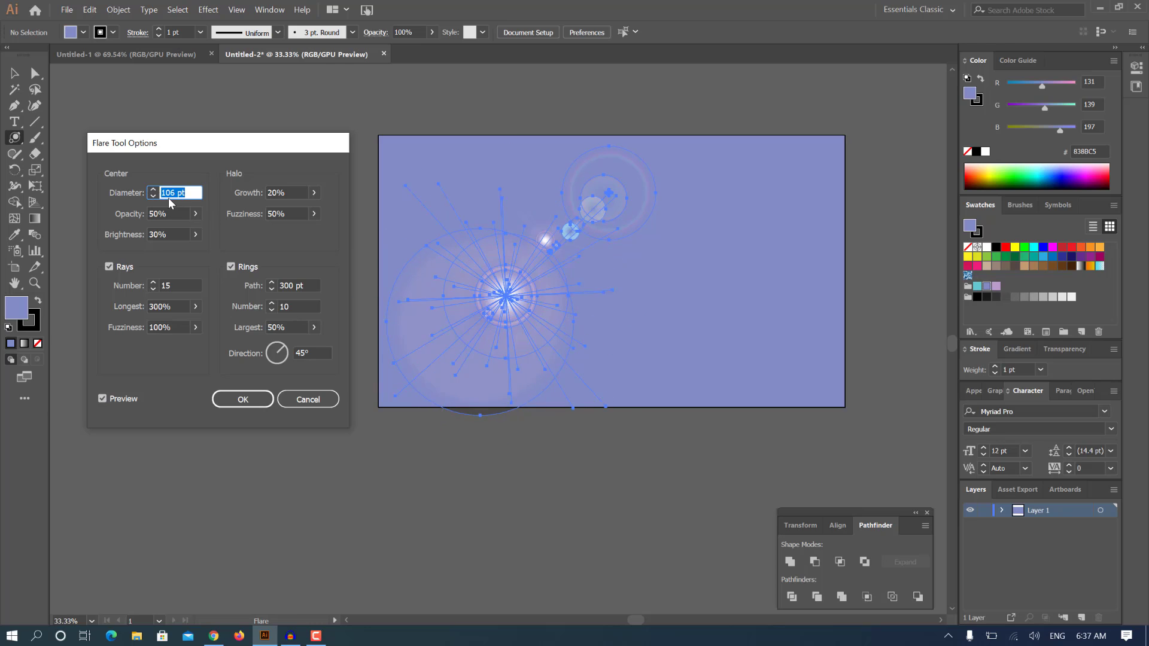
pyautogui.press('Down')
pyautogui.press('Down')
pyautogui.press('Down')
pyautogui.press('Down')
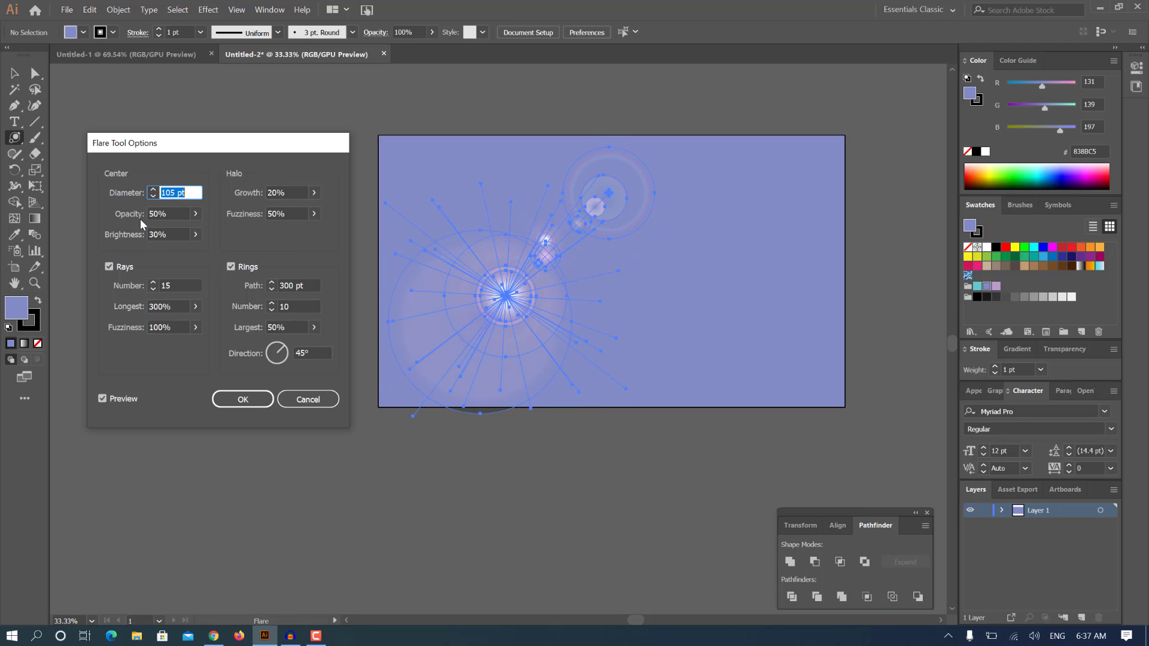
# Set the flare's center opacity to 72% and its halo fuzziness to 81%.
pyautogui.click(196, 213)
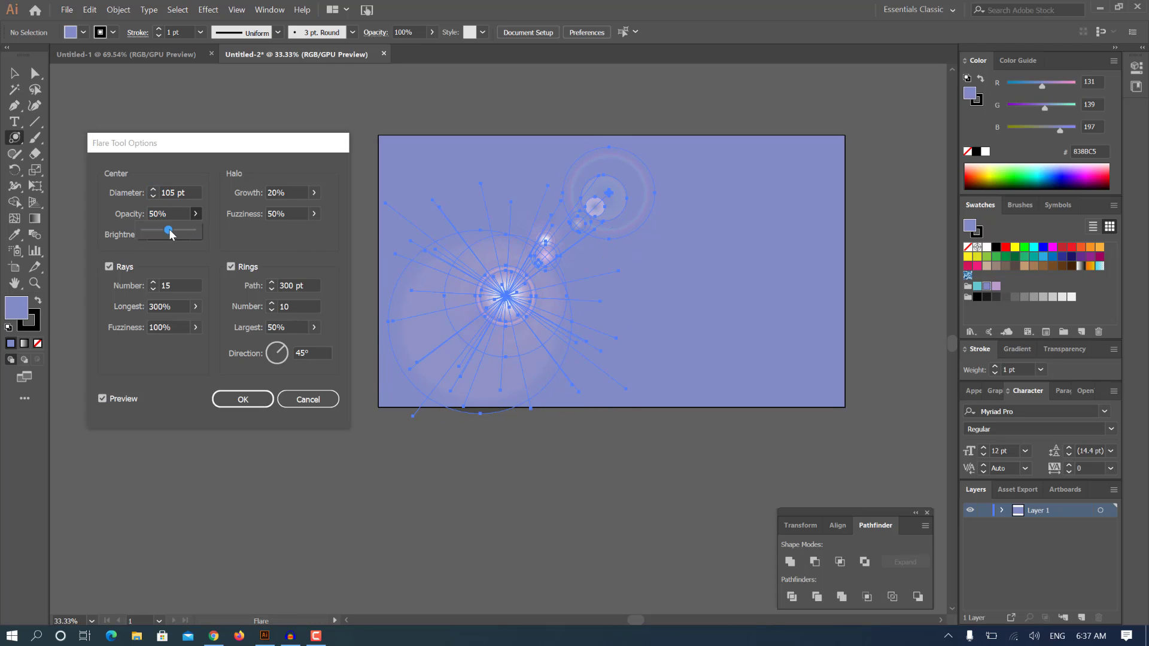
pyautogui.moveTo(170, 231)
pyautogui.mouseDown()
pyautogui.moveTo(199, 239)
pyautogui.moveTo(158, 239)
pyautogui.moveTo(168, 235)
pyautogui.mouseUp()
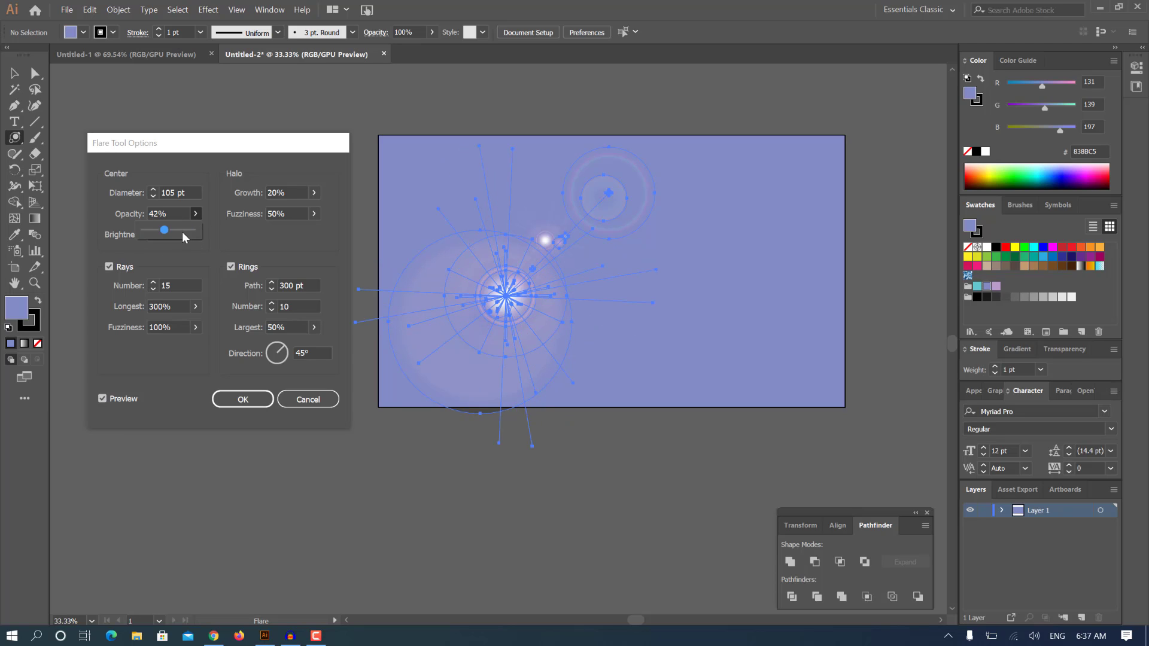
pyautogui.moveTo(165, 232); pyautogui.dragTo(189, 234)
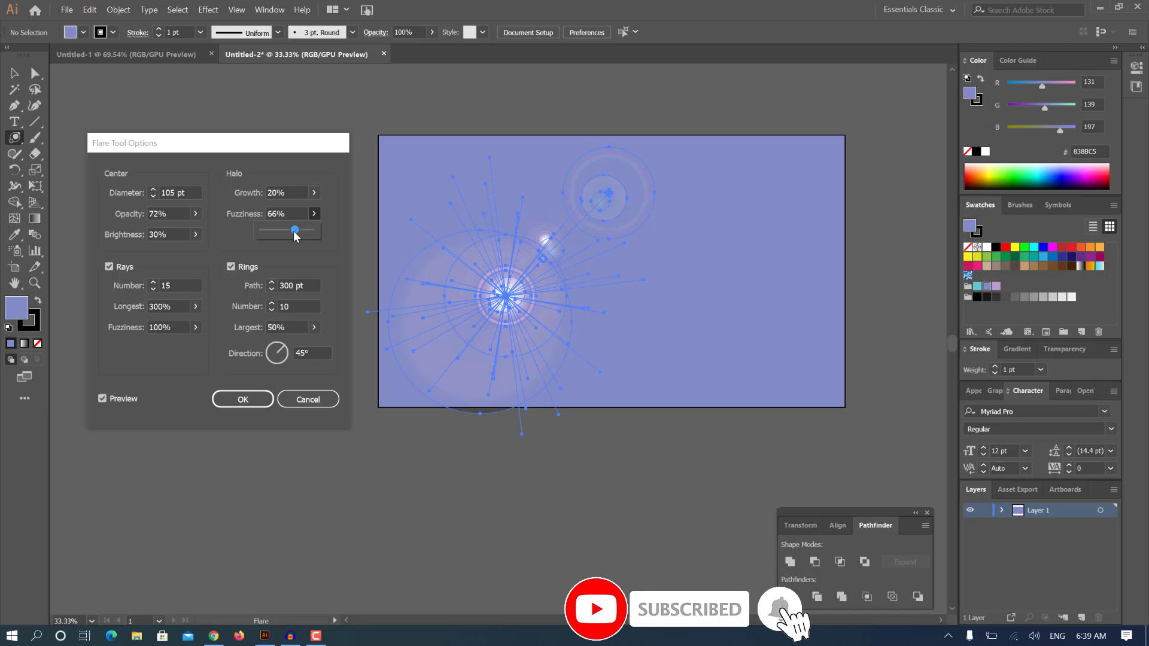
pyautogui.moveTo(294, 235)
pyautogui.mouseDown()
pyautogui.moveTo(316, 239)
pyautogui.moveTo(303, 237)
pyautogui.mouseUp()
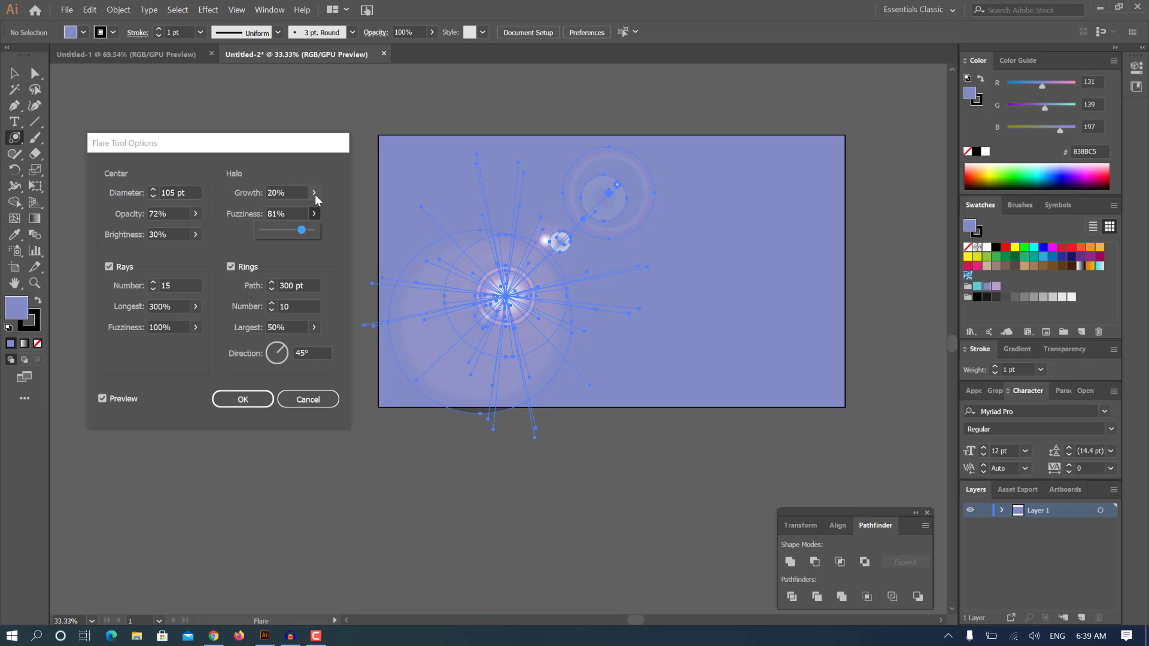
# Preview the flare without its rays, and turn the rays back on.
pyautogui.click(109, 268)
pyautogui.click(110, 267)
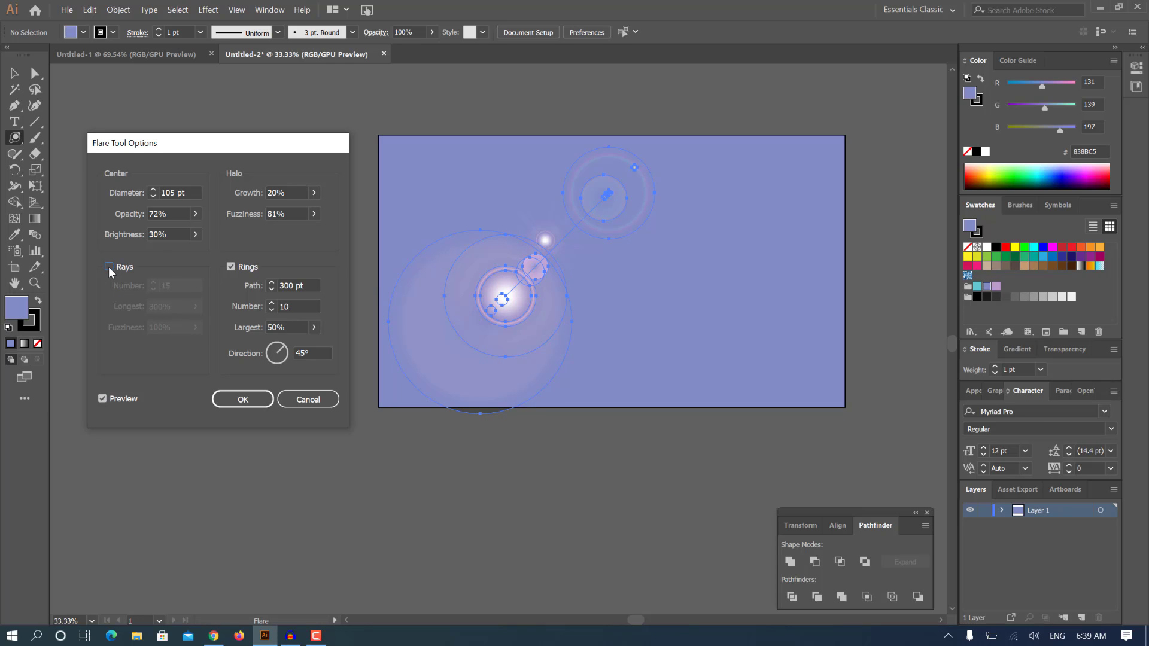
pyautogui.click(110, 268)
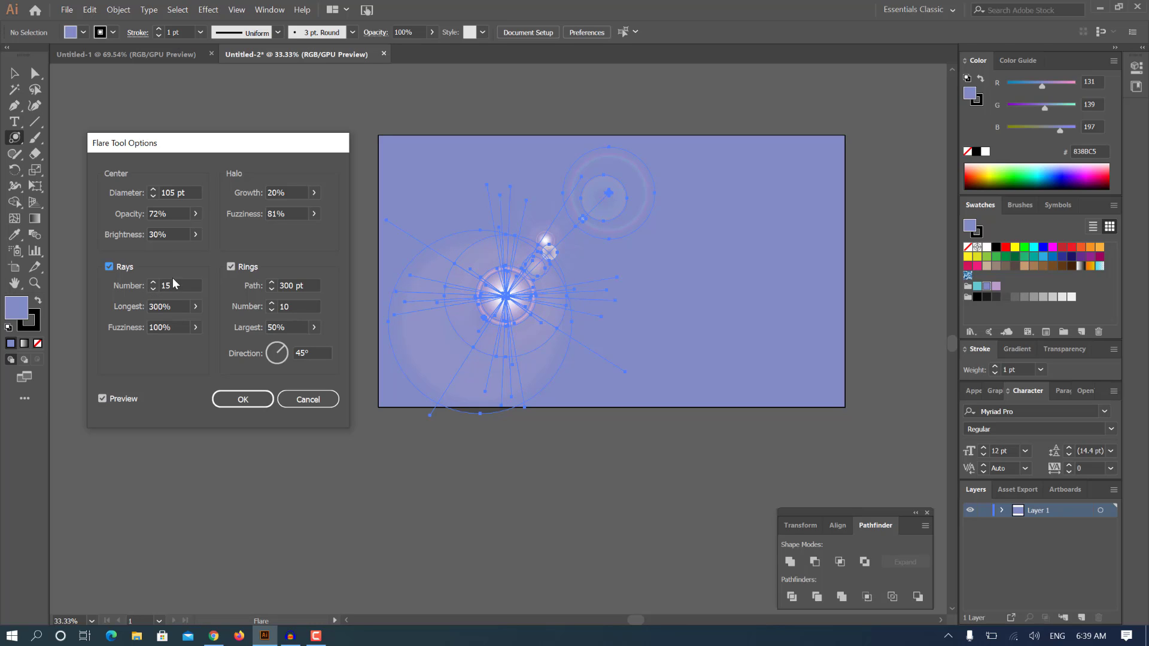
# Set the flare's rays to number 18, longest 245% and fuzziness 78%.
pyautogui.click(153, 283)
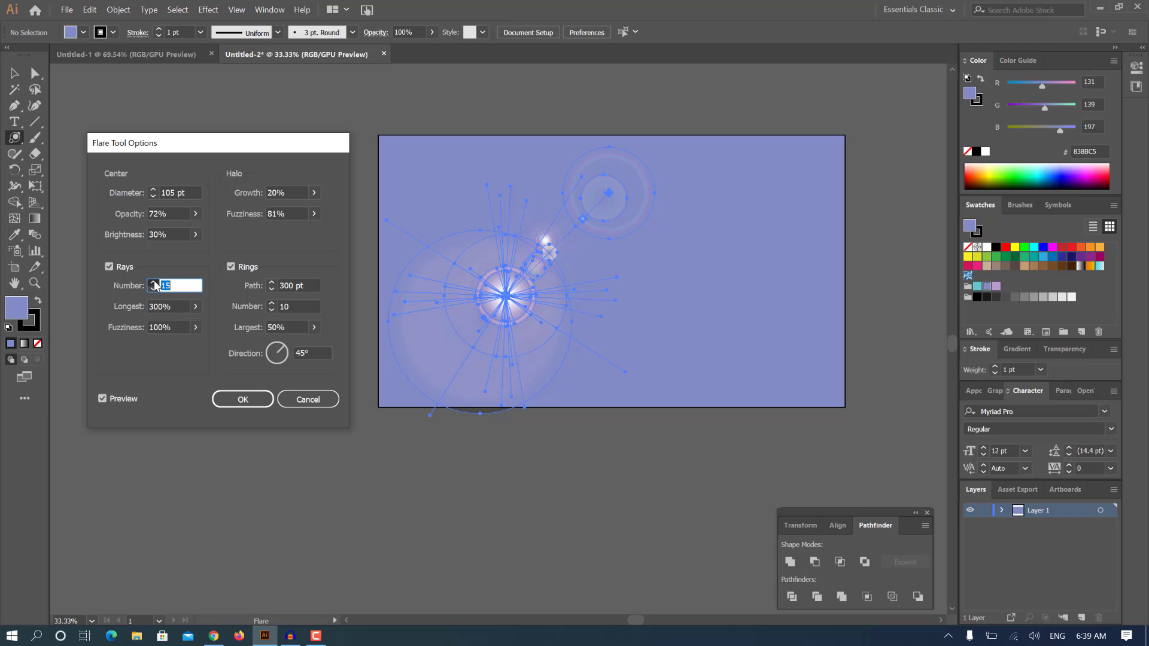
pyautogui.click(153, 283)
pyautogui.click(154, 282)
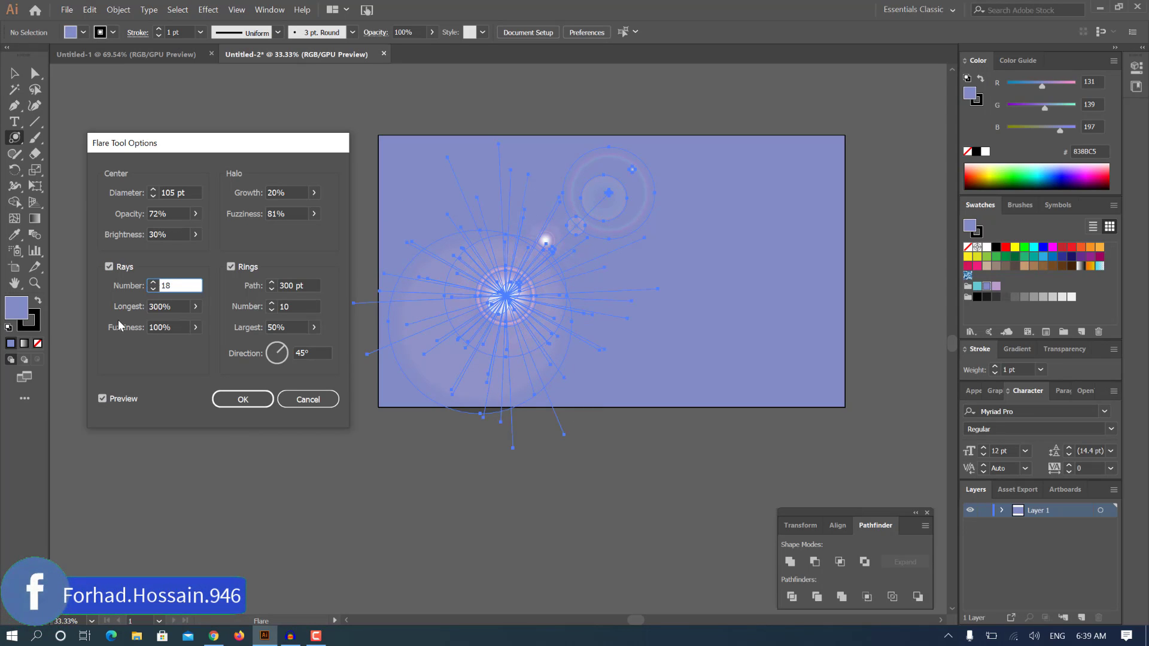
pyautogui.click(193, 311)
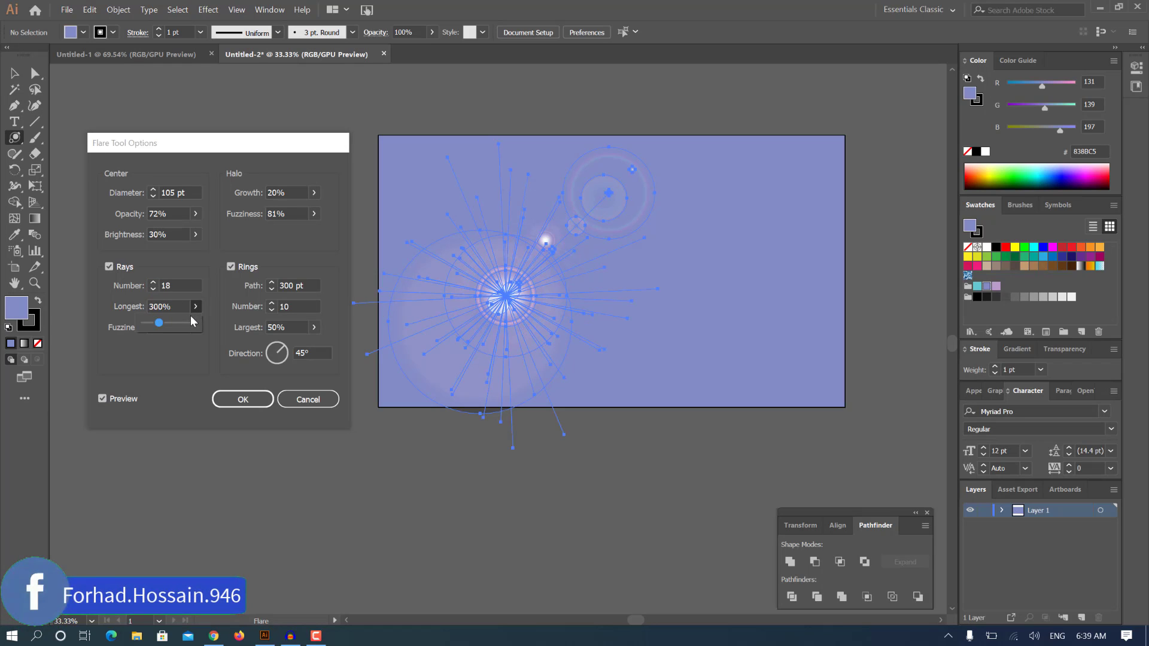
pyautogui.moveTo(159, 325)
pyautogui.mouseDown()
pyautogui.moveTo(169, 327)
pyautogui.moveTo(146, 331)
pyautogui.mouseUp()
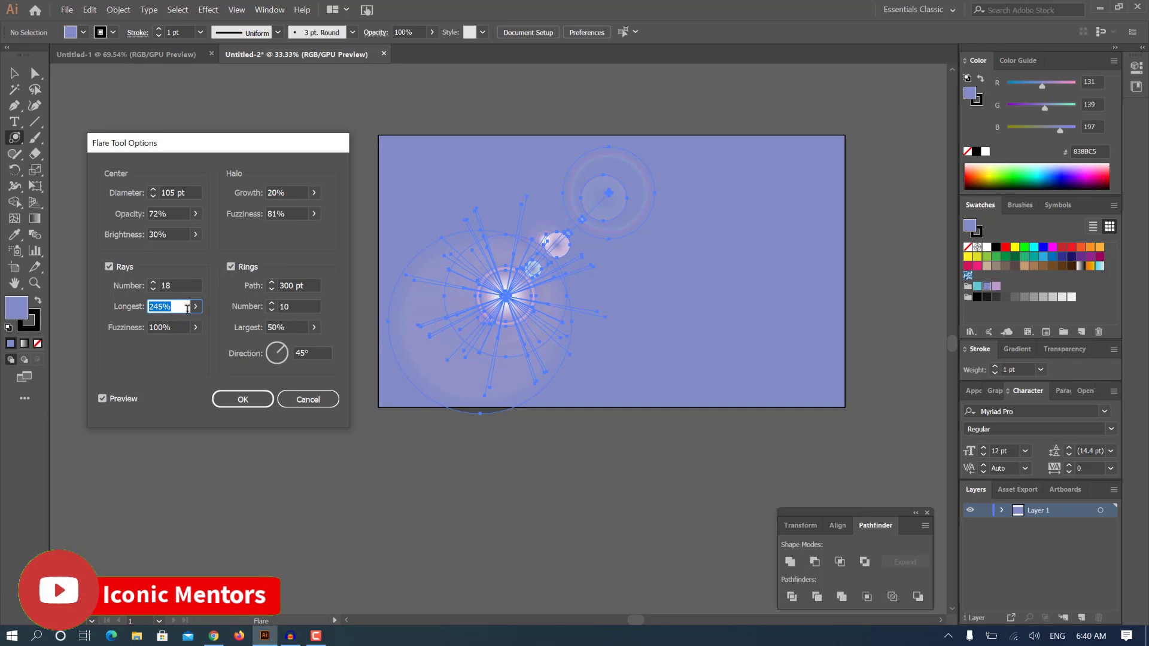
pyautogui.click(195, 328)
pyautogui.moveTo(192, 349); pyautogui.dragTo(179, 349)
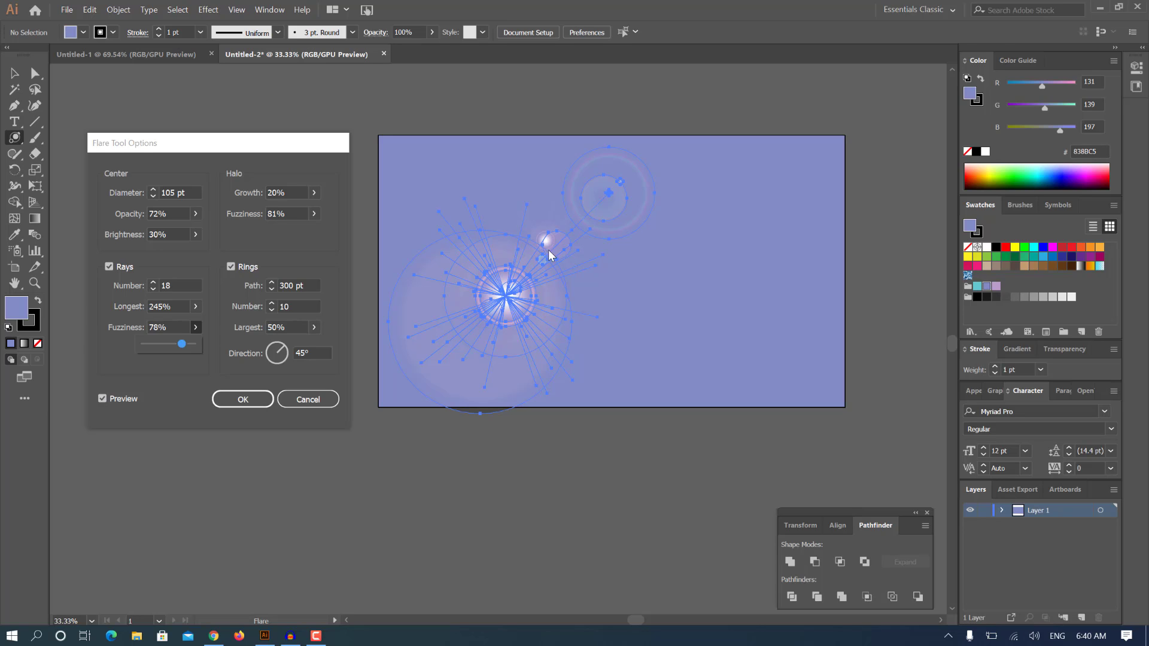
# Preview the flare without its rings, turn them back on, and set the rings' path to 302 pt.
pyautogui.click(231, 267)
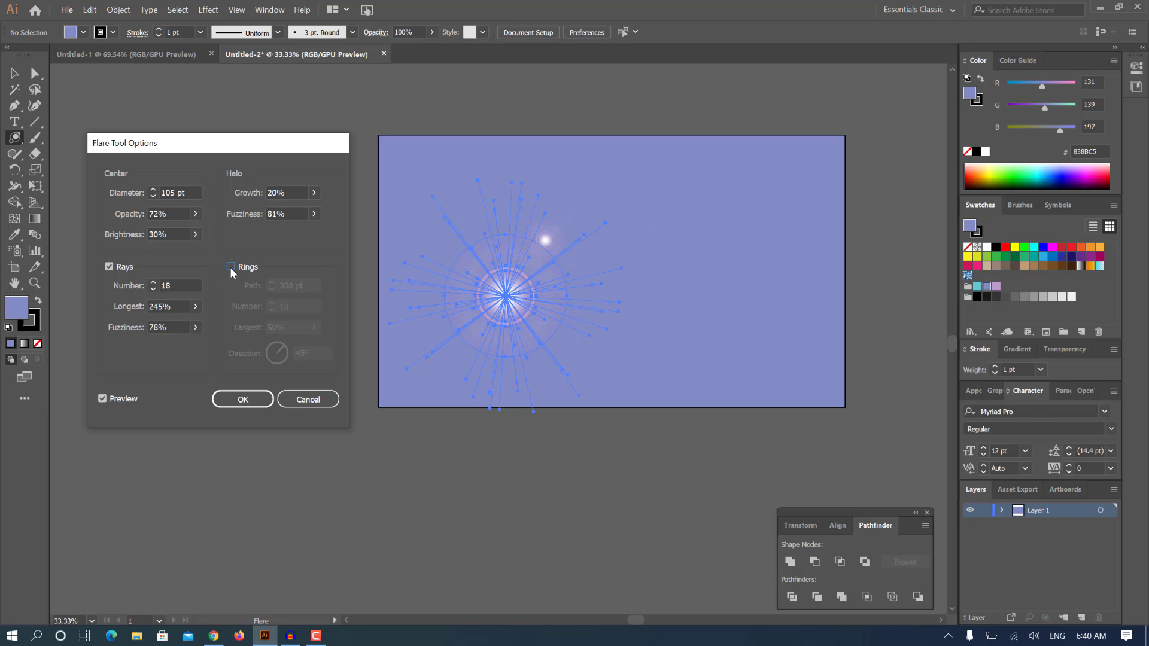
pyautogui.click(231, 268)
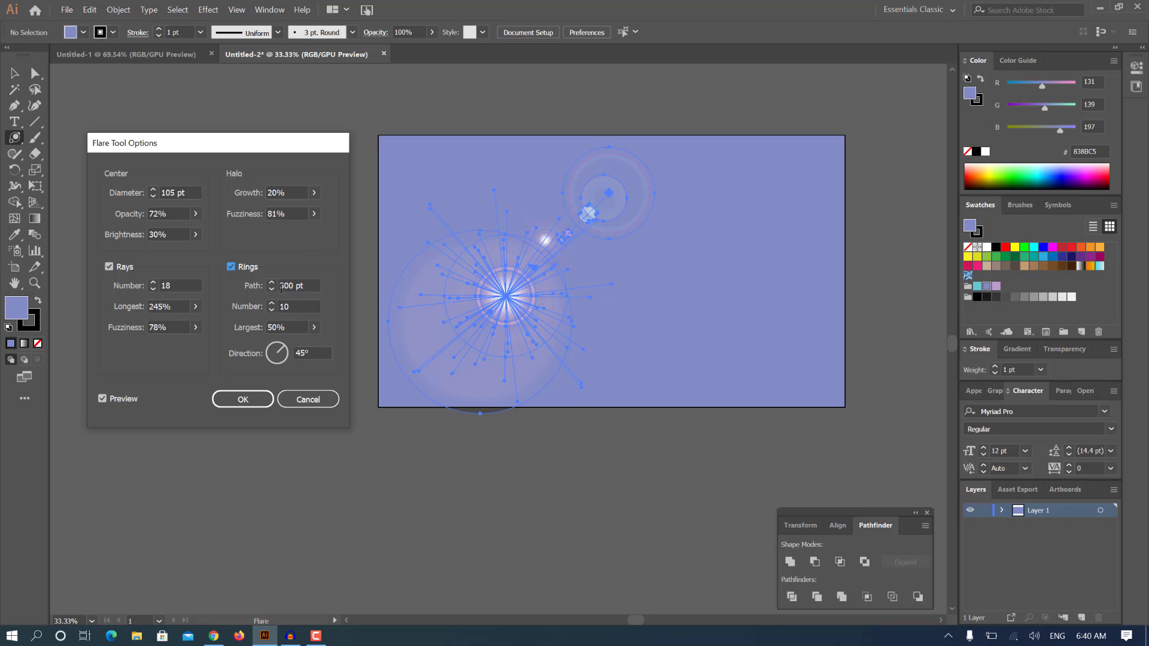
pyautogui.click(271, 289)
pyautogui.click(272, 289)
pyautogui.click(271, 289)
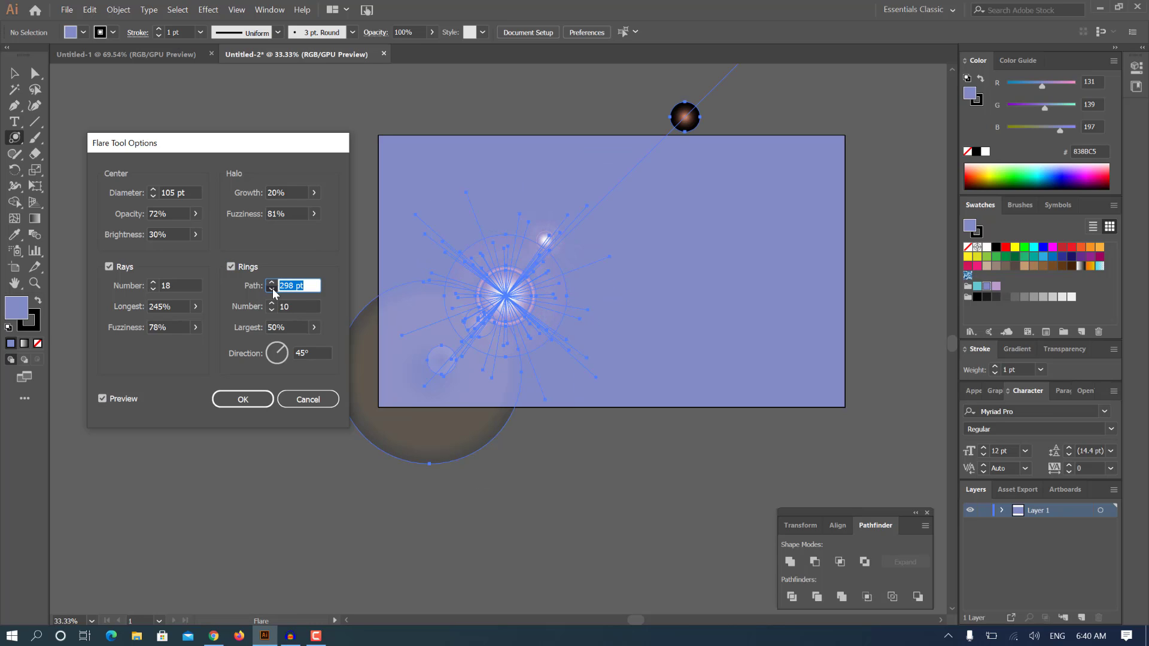
pyautogui.click(272, 289)
pyautogui.click(272, 289)
pyautogui.click(272, 289)
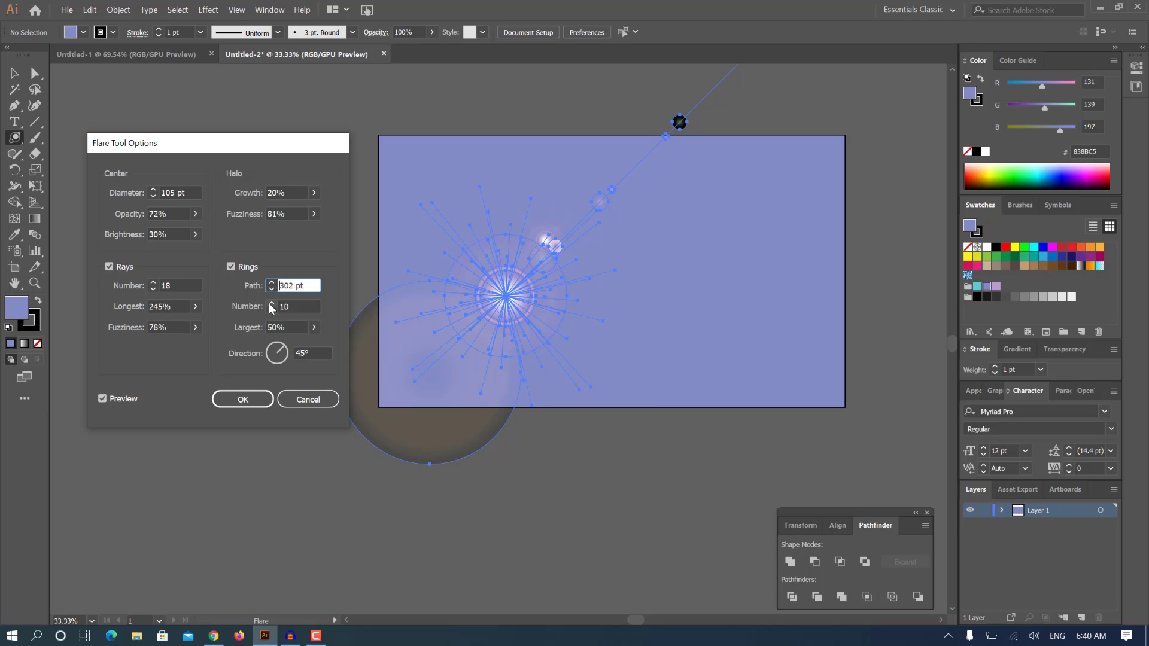
# Set the flare's number of rings to 12, adjust the largest ring size and the ring direction, and apply the options.
pyautogui.click(273, 307)
pyautogui.click(272, 306)
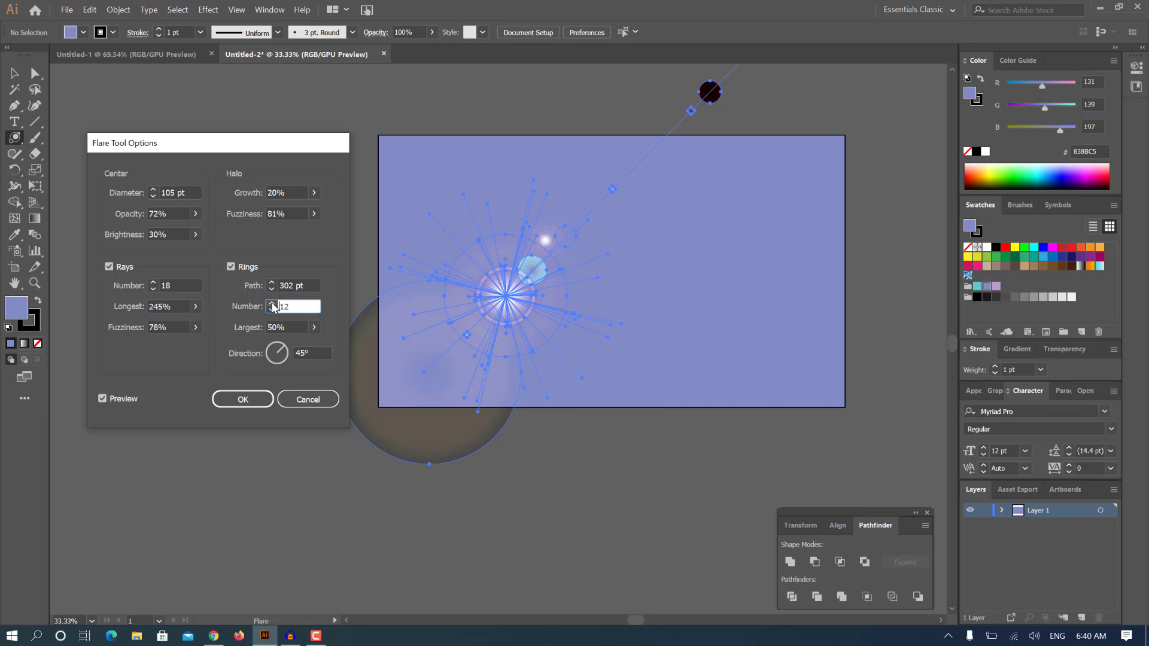
pyautogui.click(313, 327)
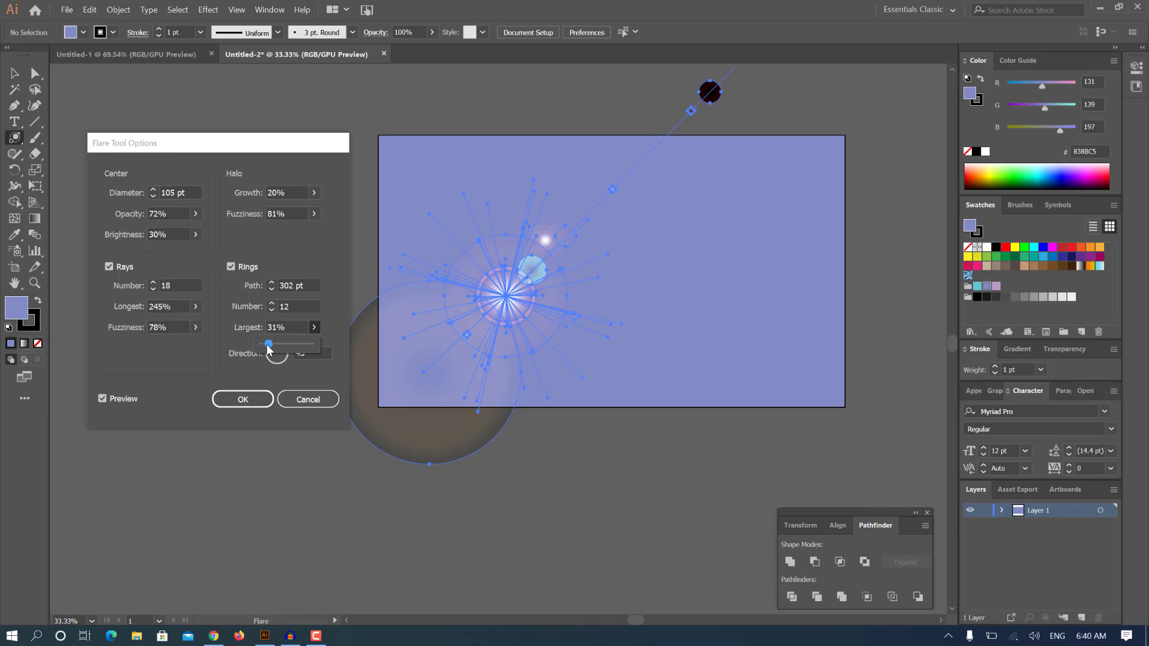
pyautogui.moveTo(268, 344); pyautogui.dragTo(278, 358)
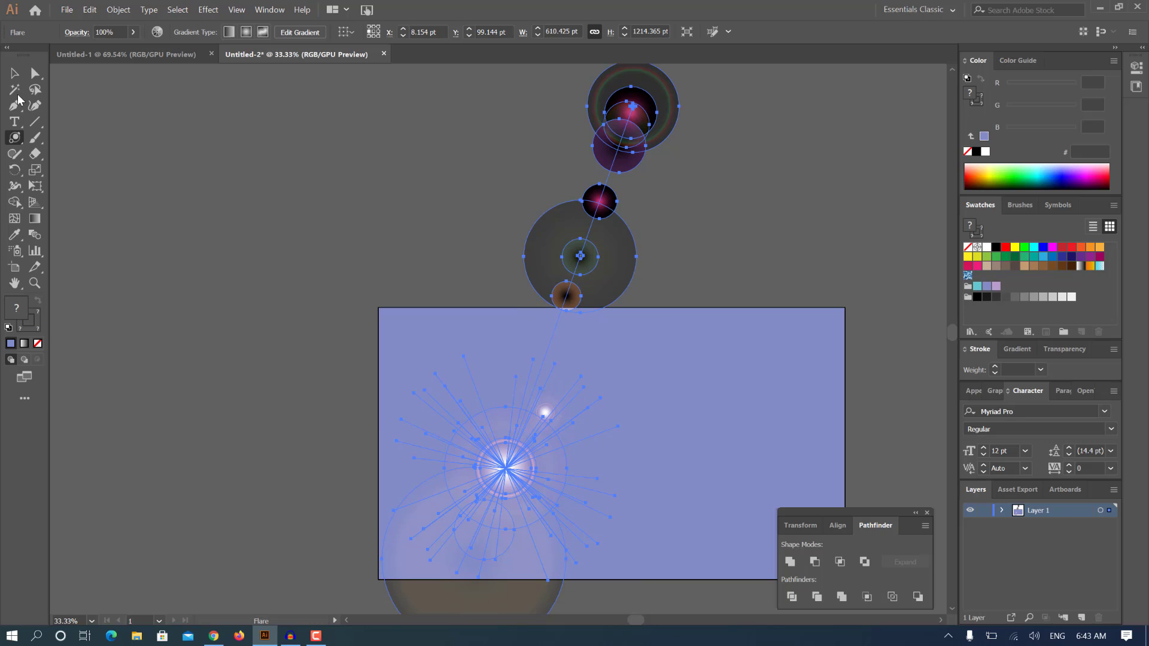
# Shorten and rotate the flare to about 725 × 442 pt and move it onto the colored background.
pyautogui.click(14, 72)
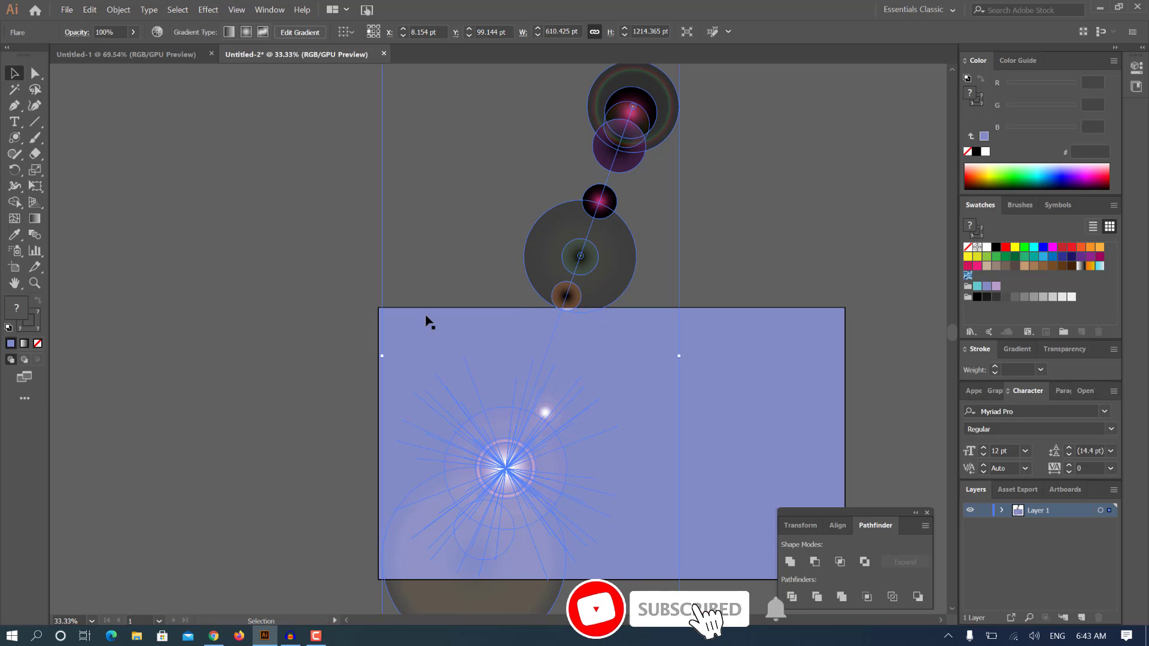
pyautogui.scroll(3, 498, 351)
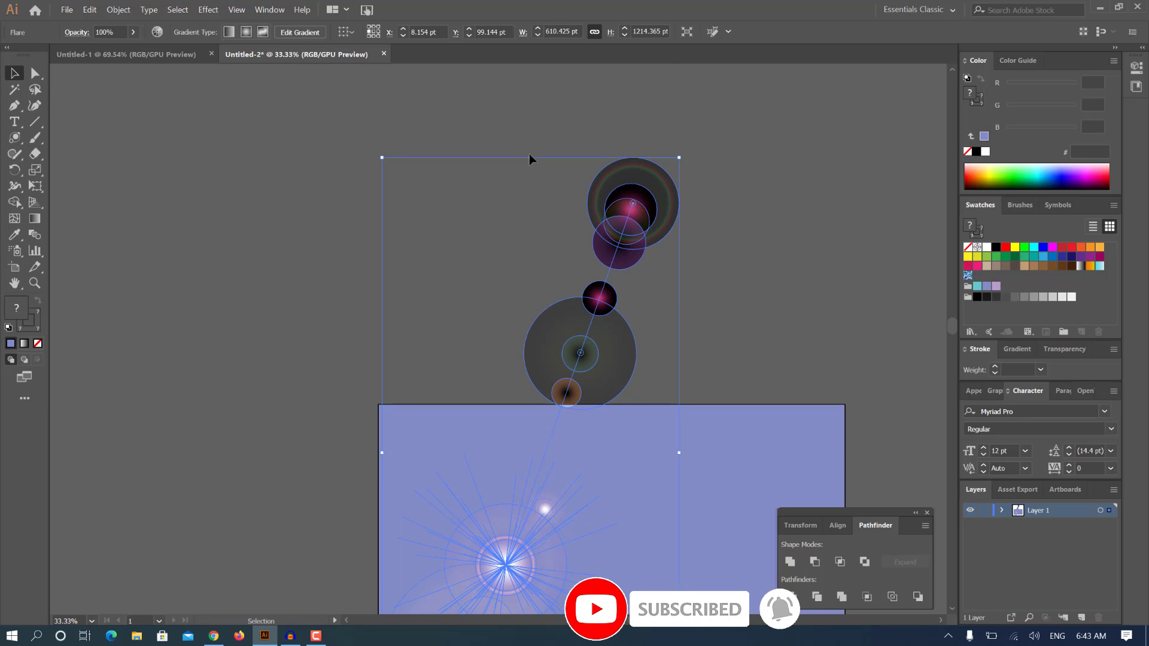
pyautogui.moveTo(531, 160); pyautogui.dragTo(545, 400)
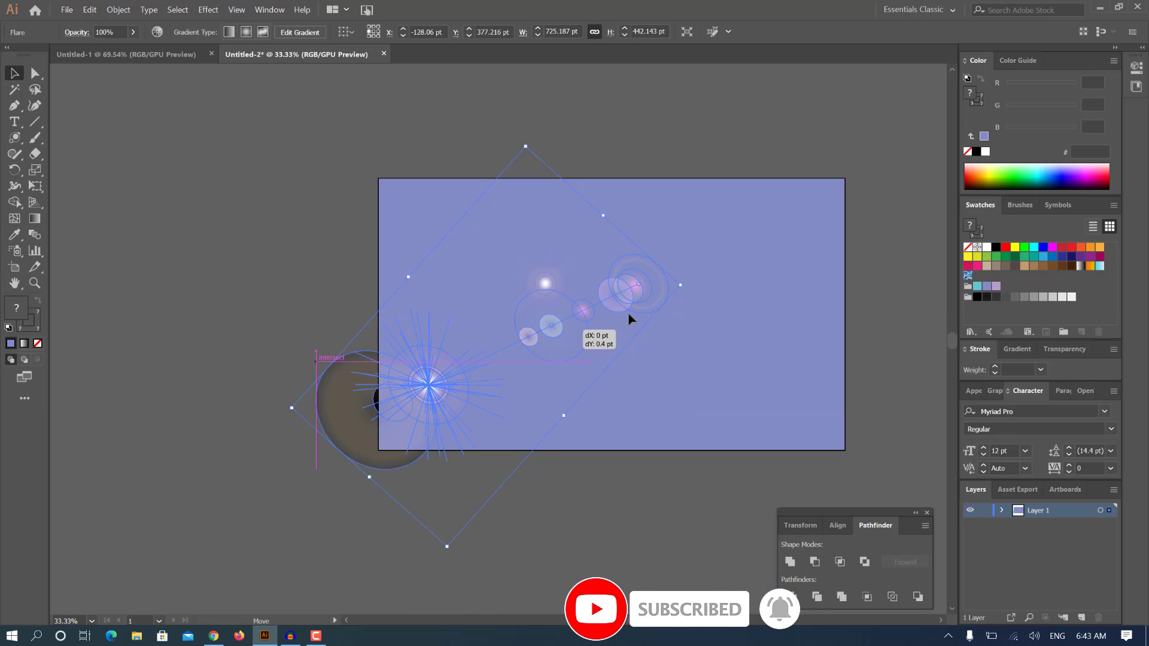
pyautogui.moveTo(629, 319); pyautogui.dragTo(674, 302)
pyautogui.click(531, 441)
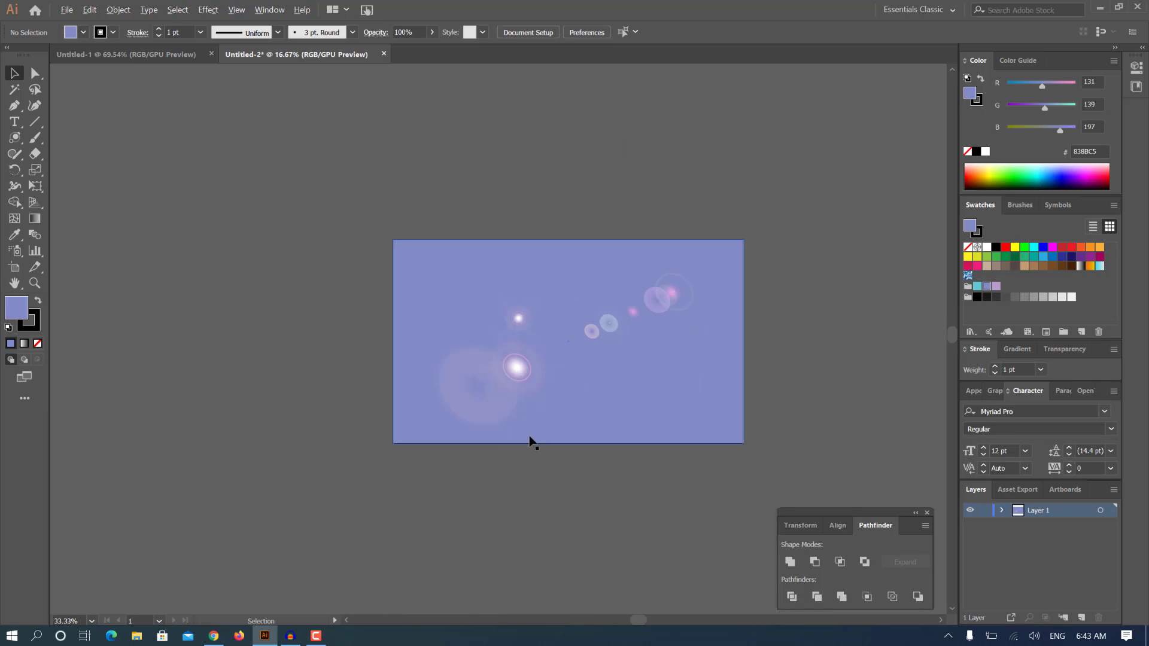
# Recolor the background rectangle with the blue 0071BC fill and deselect it.
pyautogui.click(730, 432)
pyautogui.scroll(1, 495, 472)
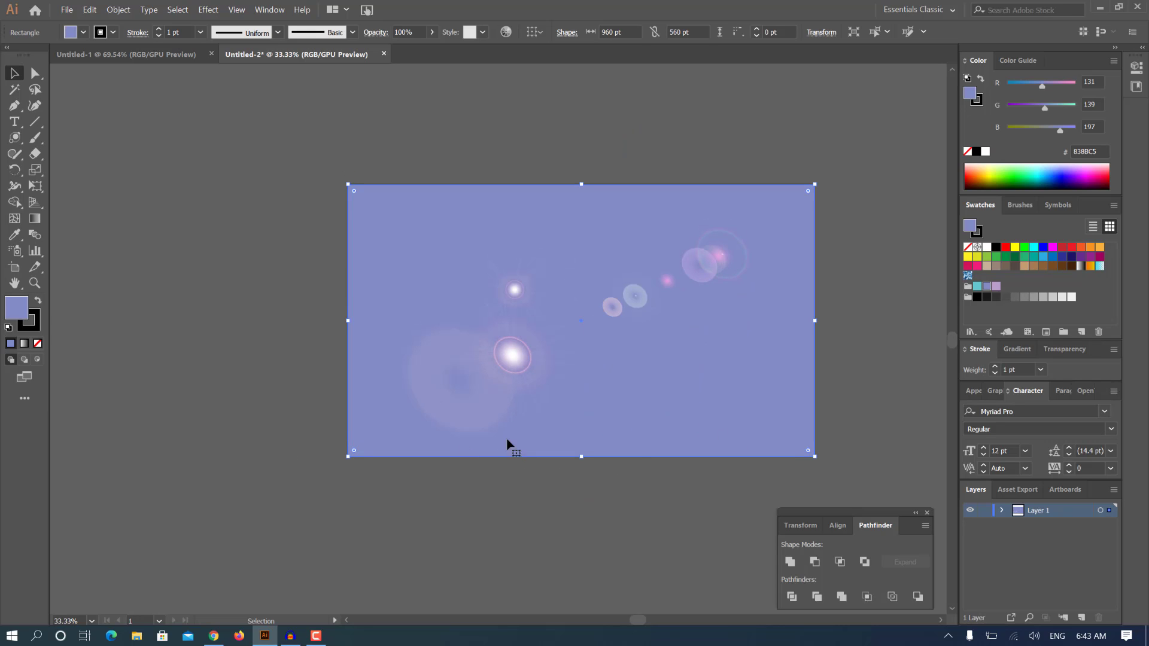
pyautogui.hotkey('ctrl', 'z')
pyautogui.click(179, 286)
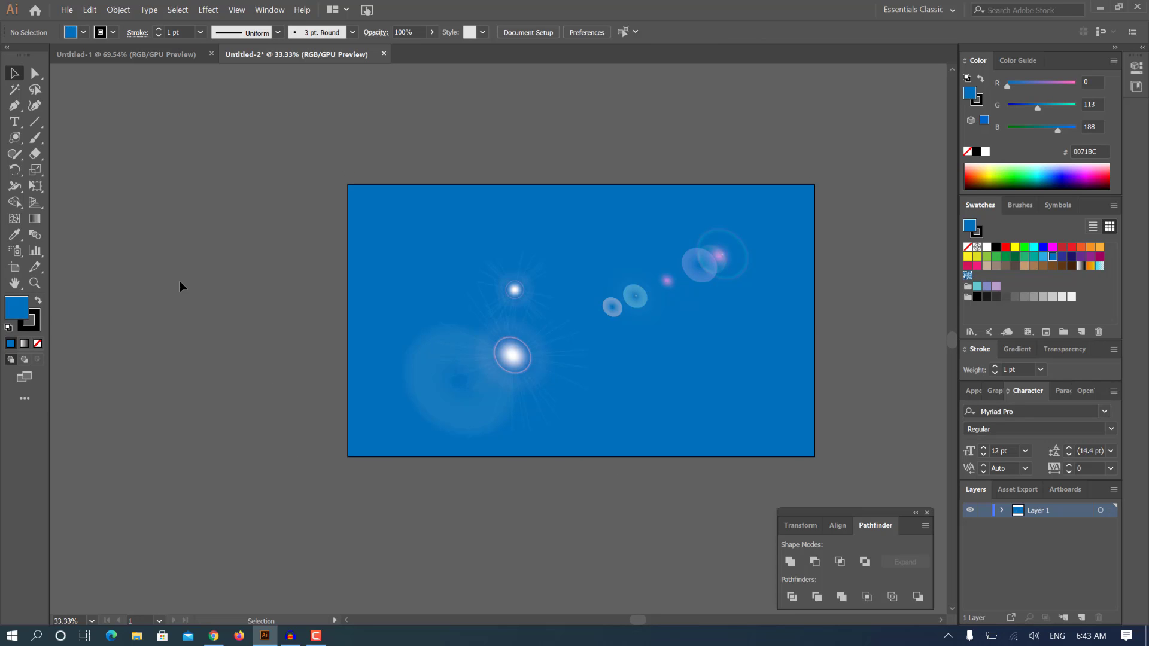
# Duplicate the flare many times, scattering the copies across and around the blue background.
pyautogui.scroll(-1, 179, 281)
pyautogui.click(415, 359)
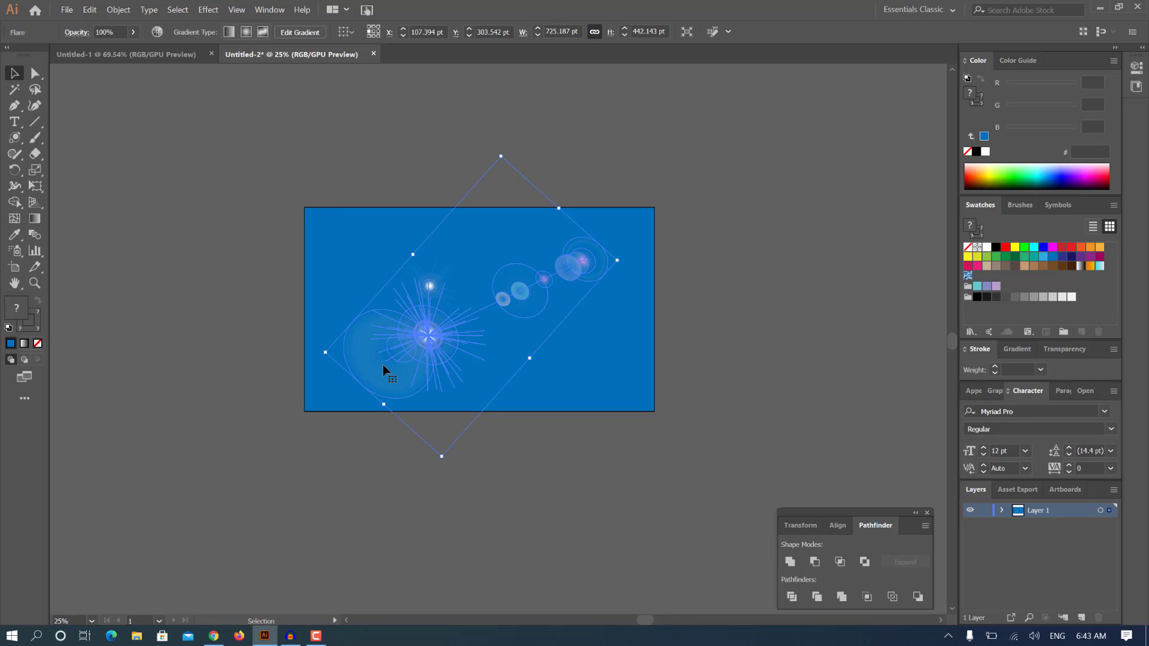
pyautogui.moveTo(383, 376); pyautogui.dragTo(407, 290)
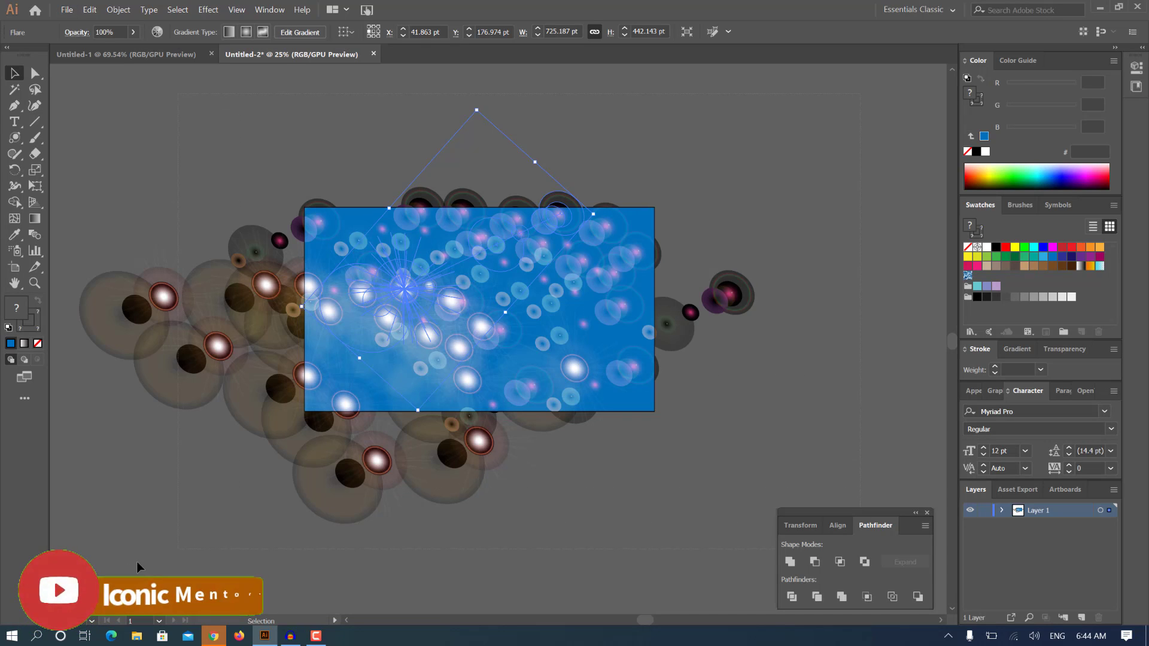
# Set the blending mode of all artwork to Soft Light and deselect it.
pyautogui.hotkey('ctrl', 'a')
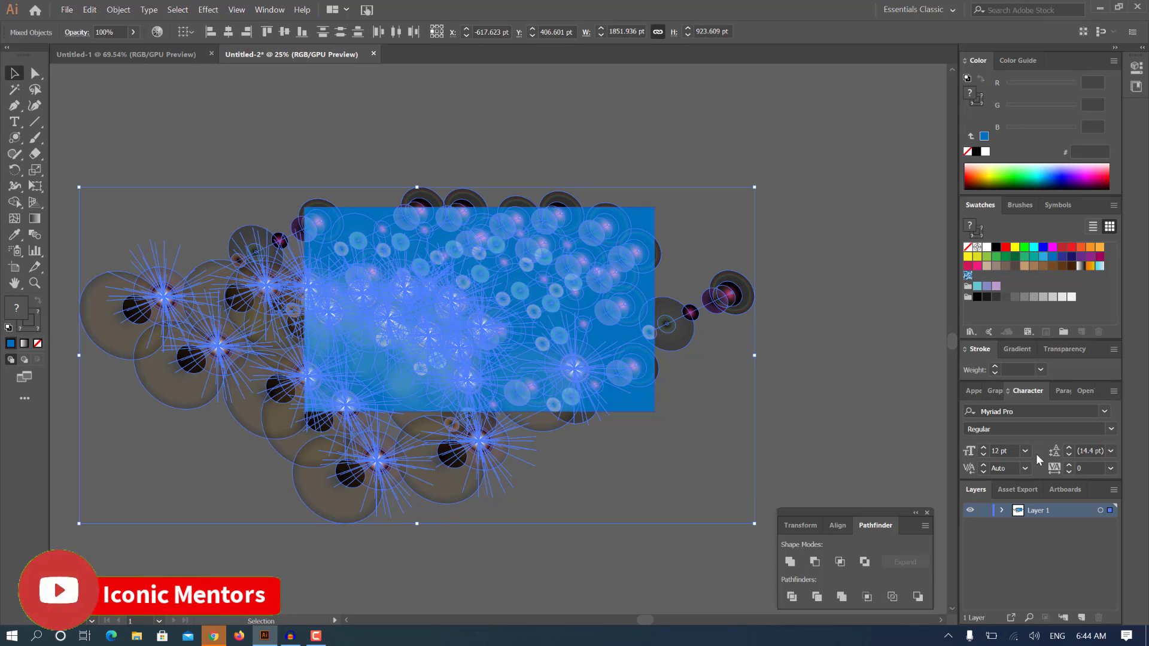
pyautogui.click(1058, 352)
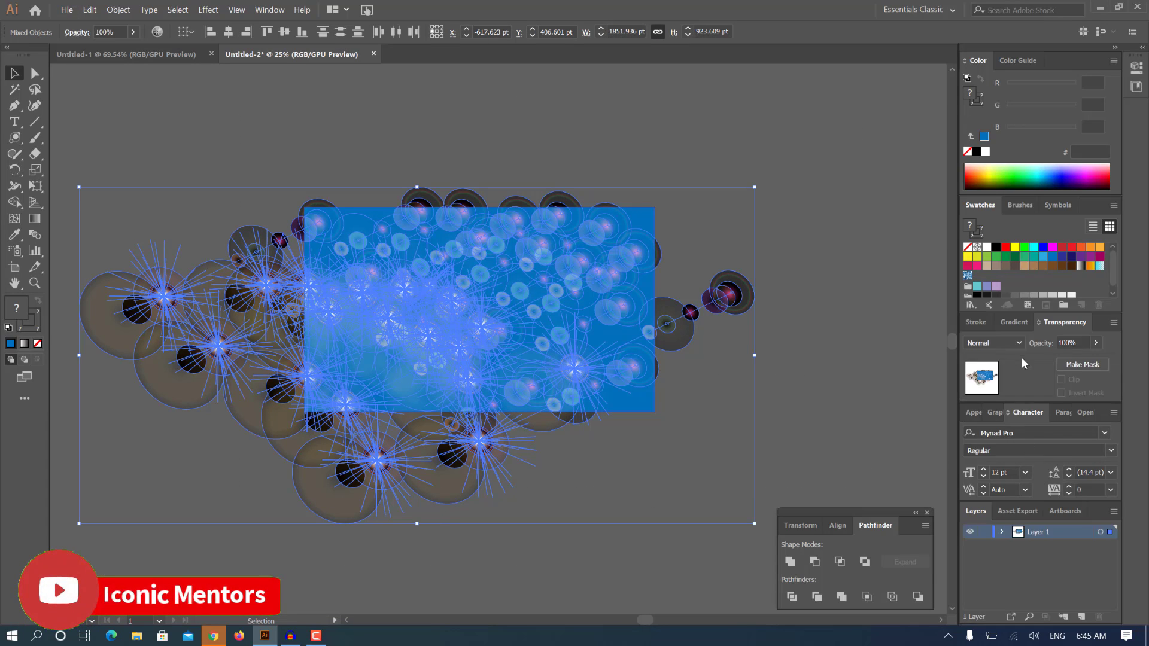
pyautogui.click(1013, 343)
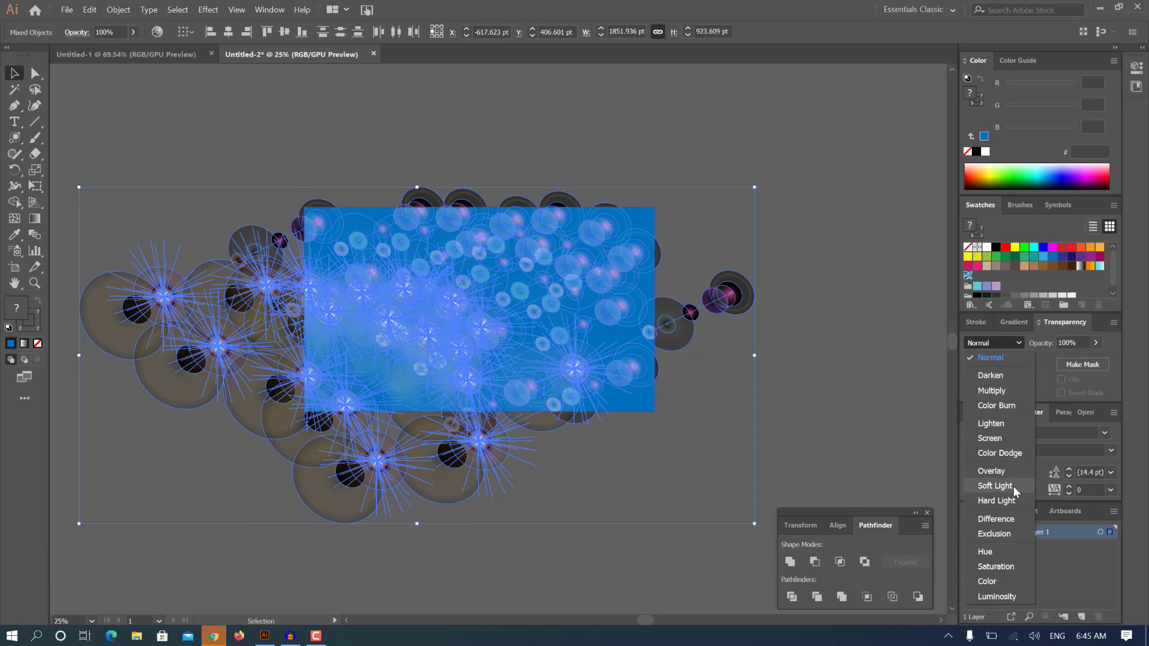
pyautogui.click(995, 486)
pyautogui.click(837, 355)
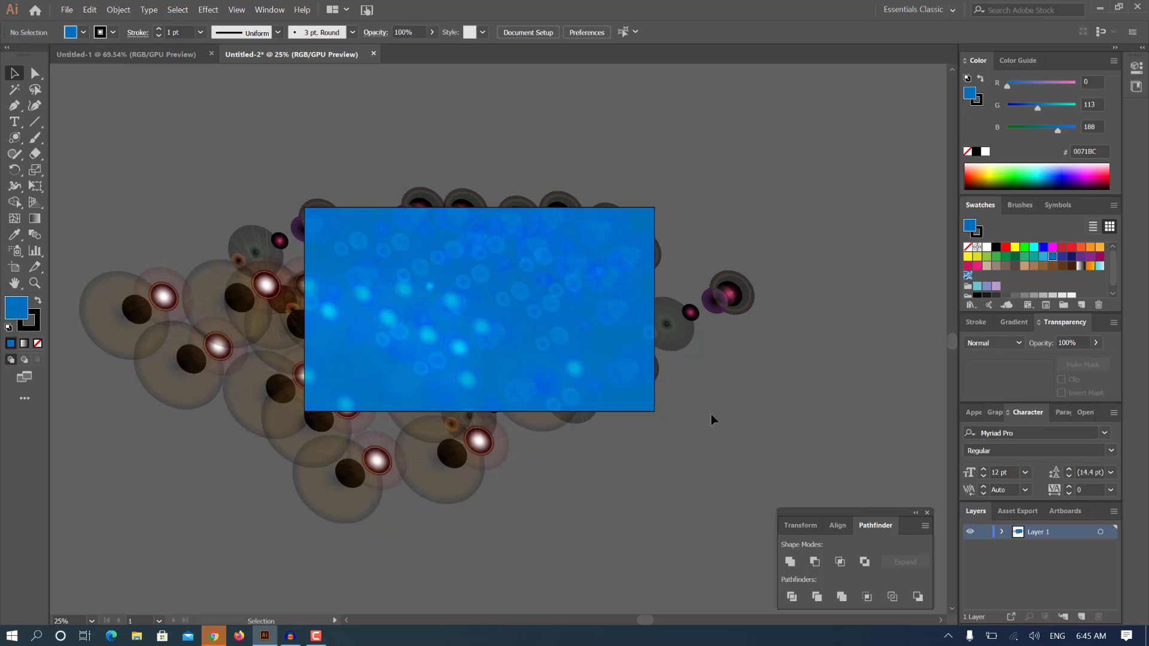
# Draw a rectangle about 957 × 562 pt covering the blue background.
pyautogui.press('m')
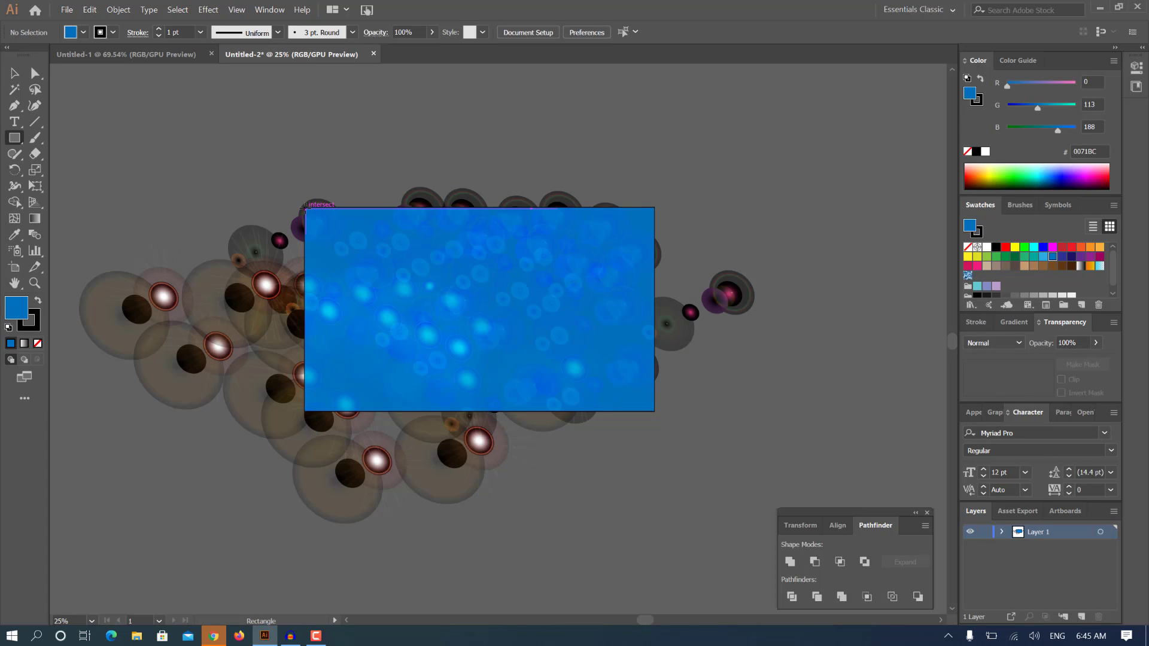
pyautogui.moveTo(304, 208); pyautogui.dragTo(655, 412)
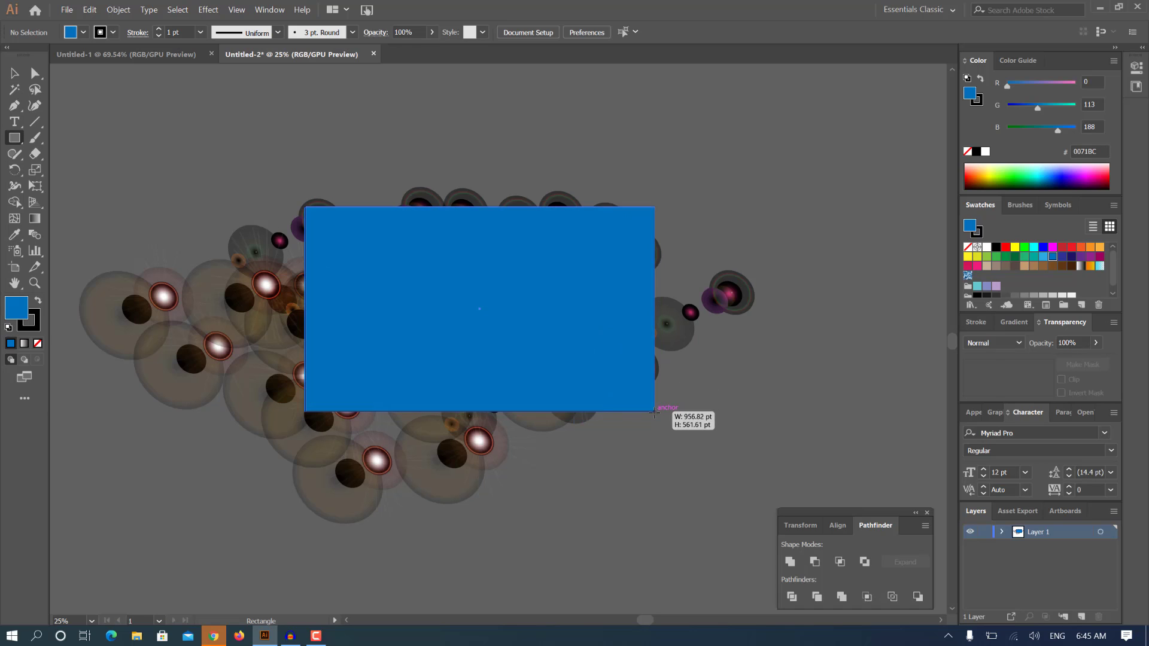
pyautogui.click(18, 77)
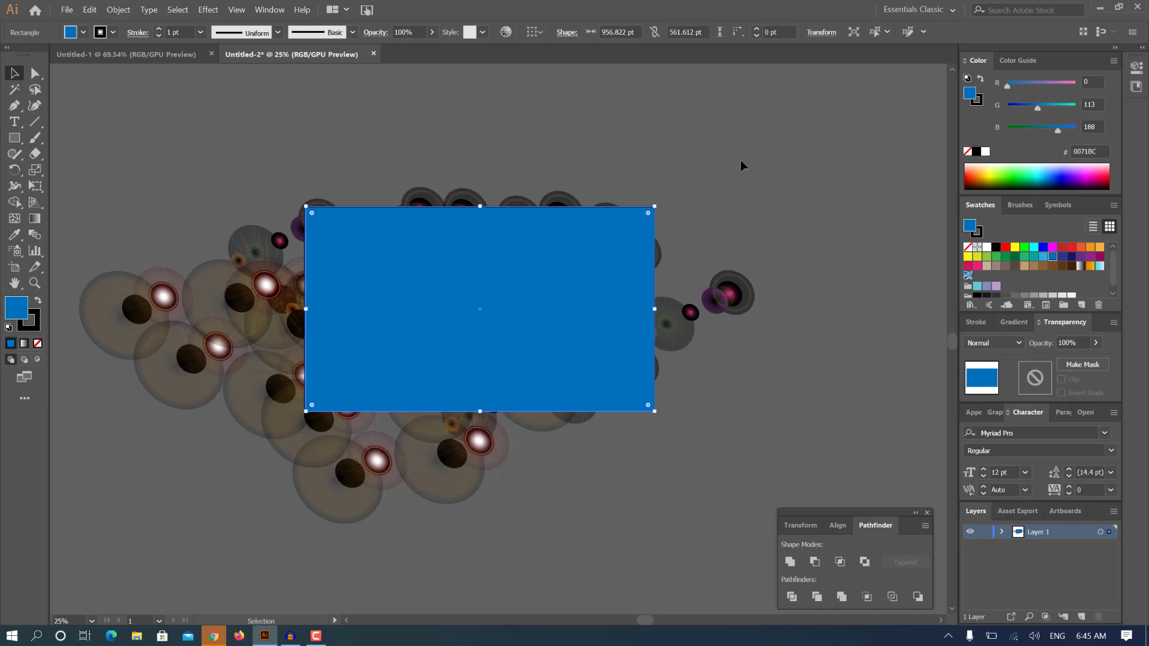
# Make a clipping mask from all artwork, using the top rectangle to crop the flares to the background.
pyautogui.hotkey('ctrl', 'a')
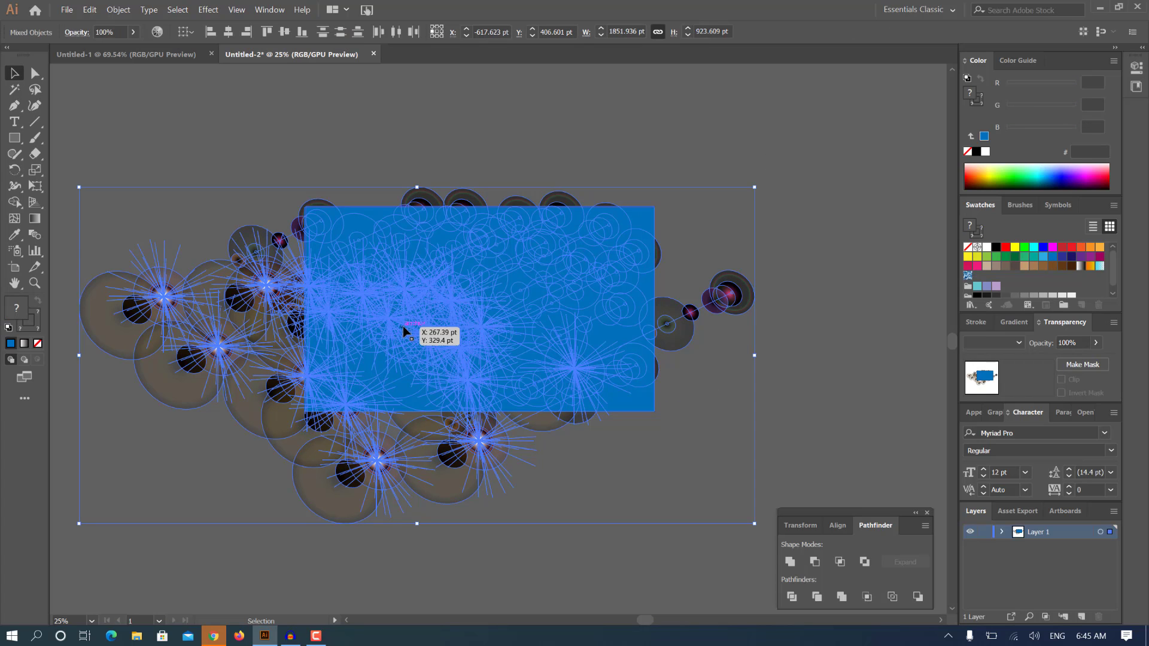
pyautogui.rightClick(404, 327)
pyautogui.click(462, 414)
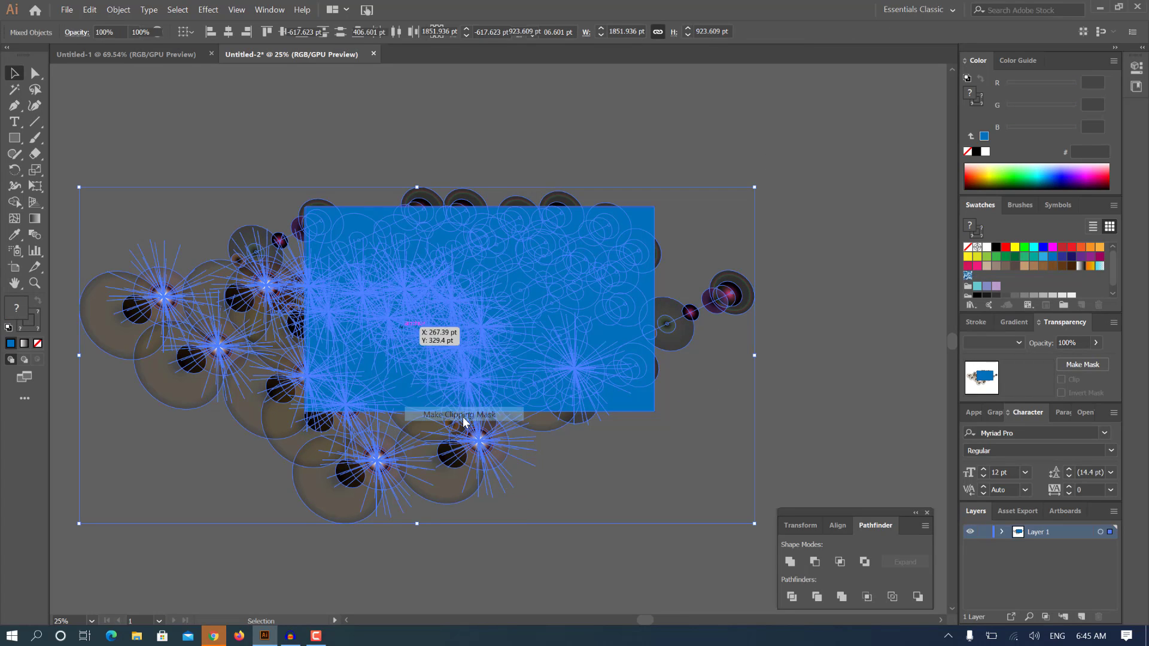
pyautogui.scroll(5, 308, 381)
pyautogui.scroll(-2, 308, 381)
pyautogui.scroll(2, 389, 462)
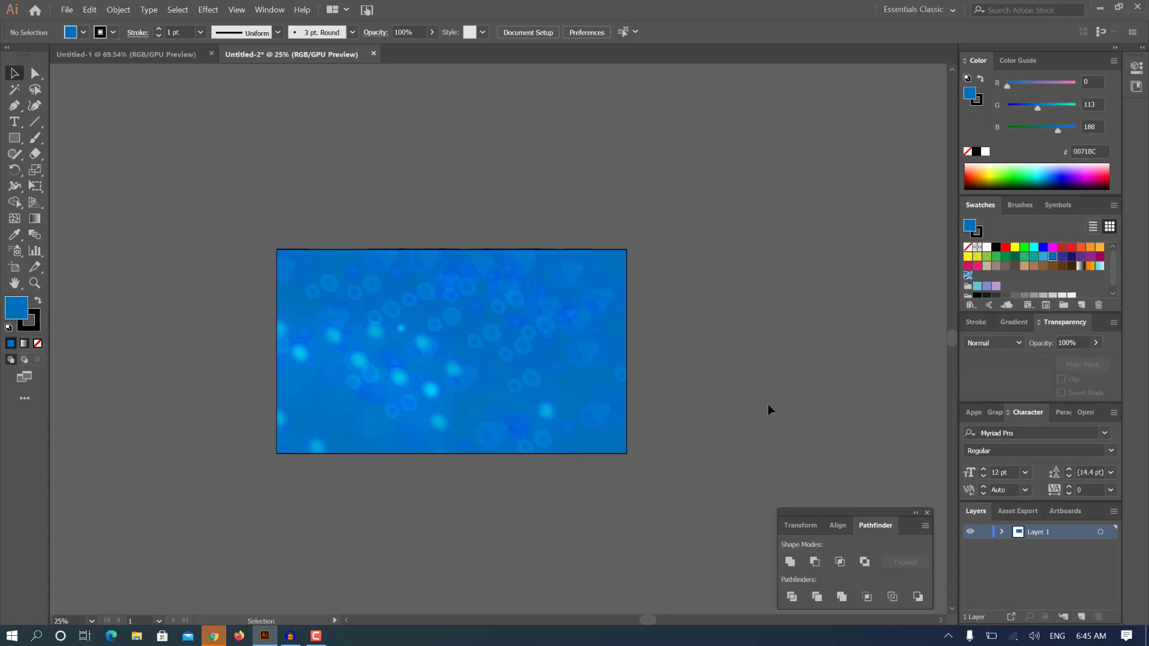
pyautogui.scroll(1, 768, 407)
pyautogui.scroll(-2, 560, 359)
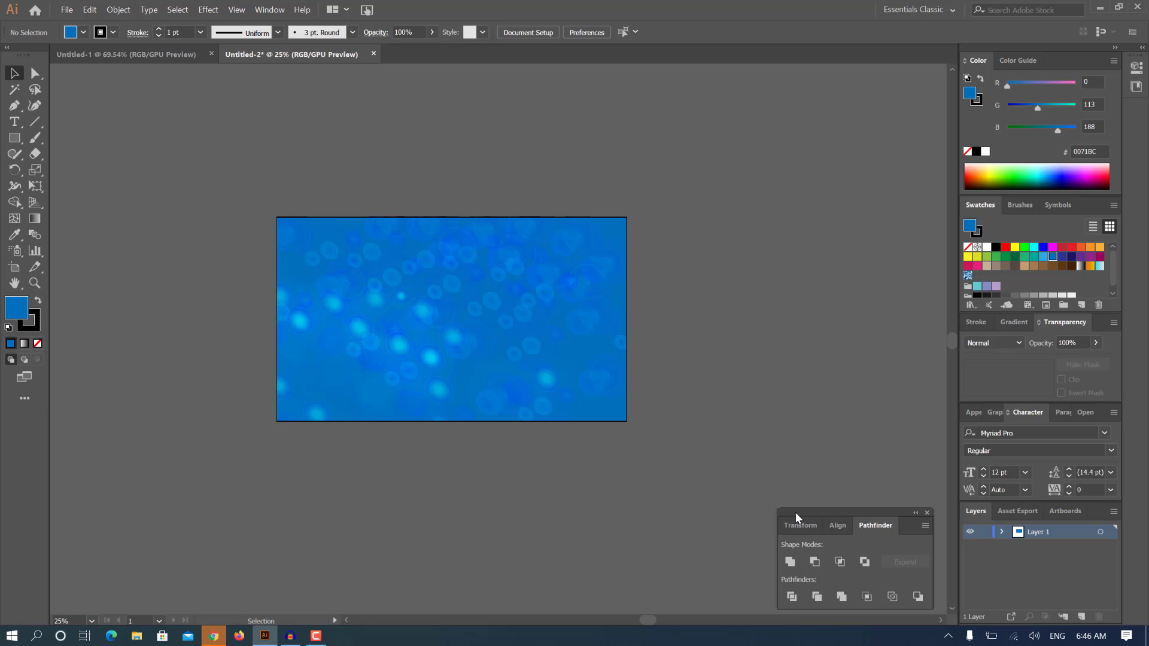
pyautogui.scroll(-1, 743, 376)
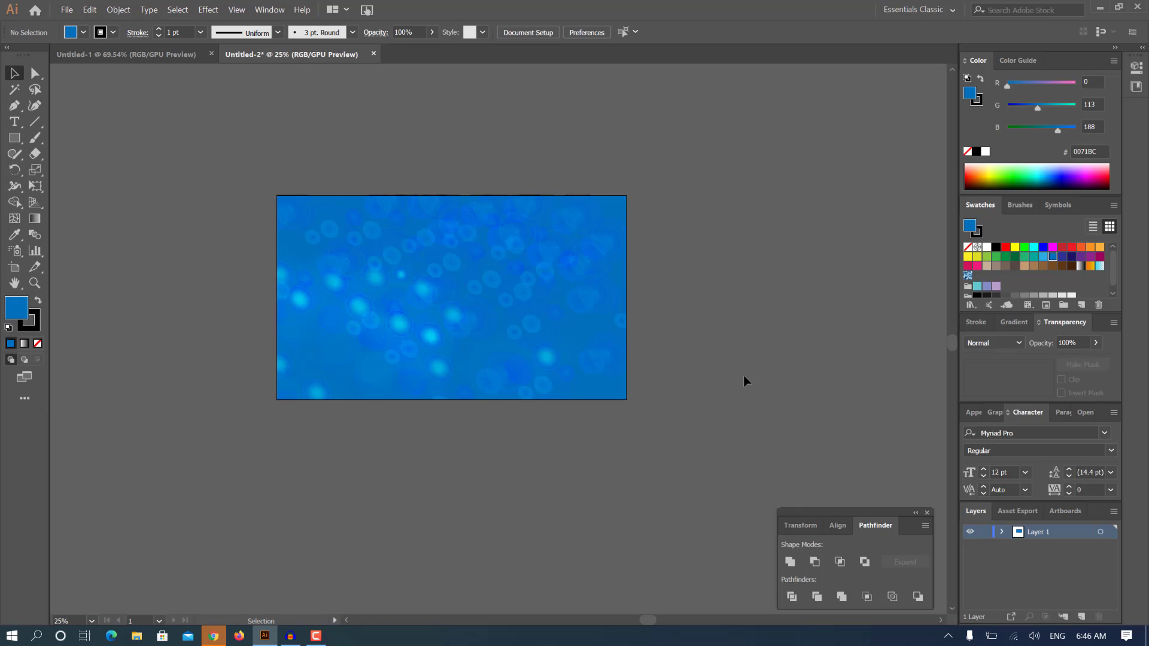